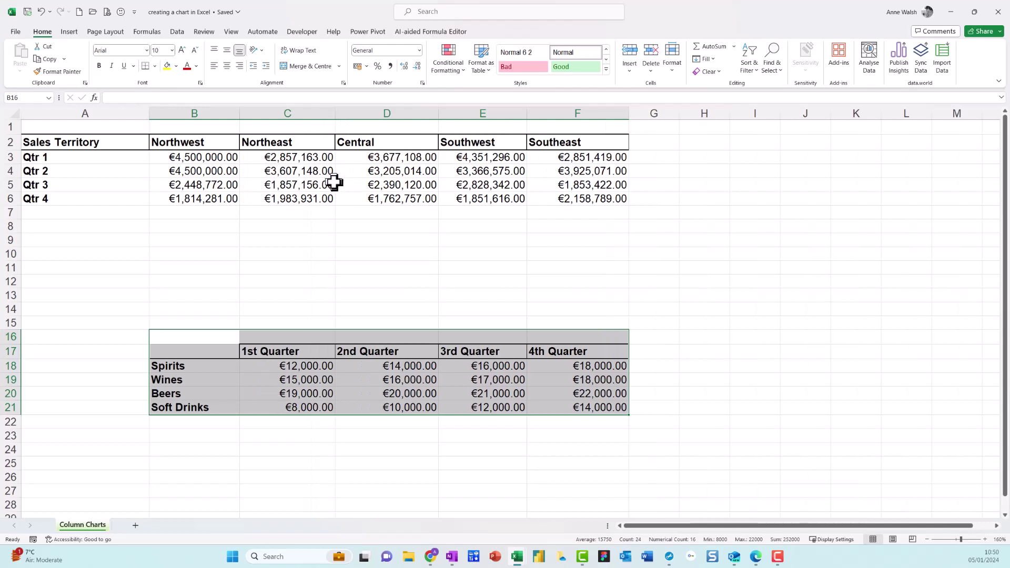
Step: Select the whole sales territory table with its headers, A2:F6, as the data for a new chart
left_click(333, 184)
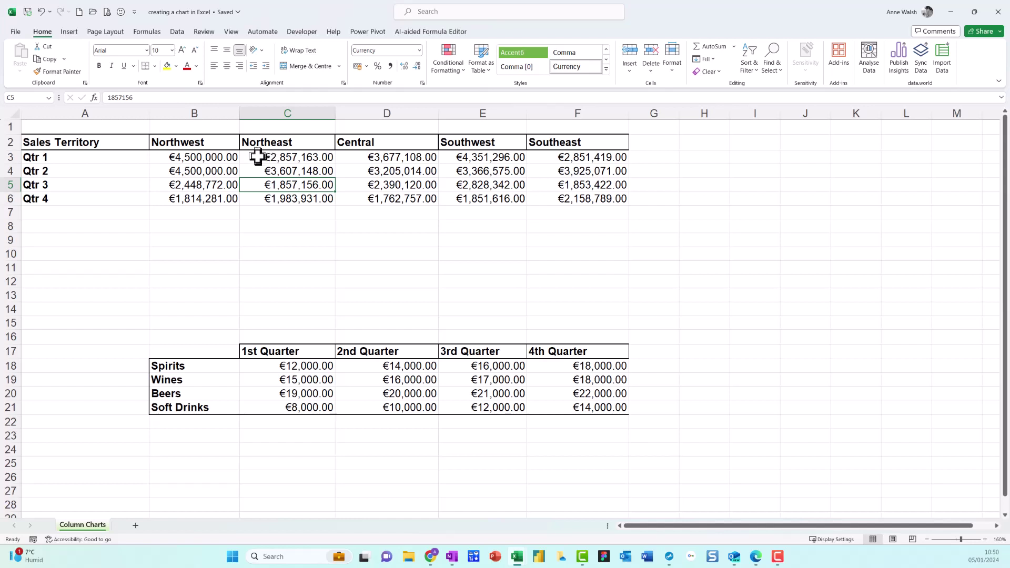
left_click_drag(68, 142, 578, 198)
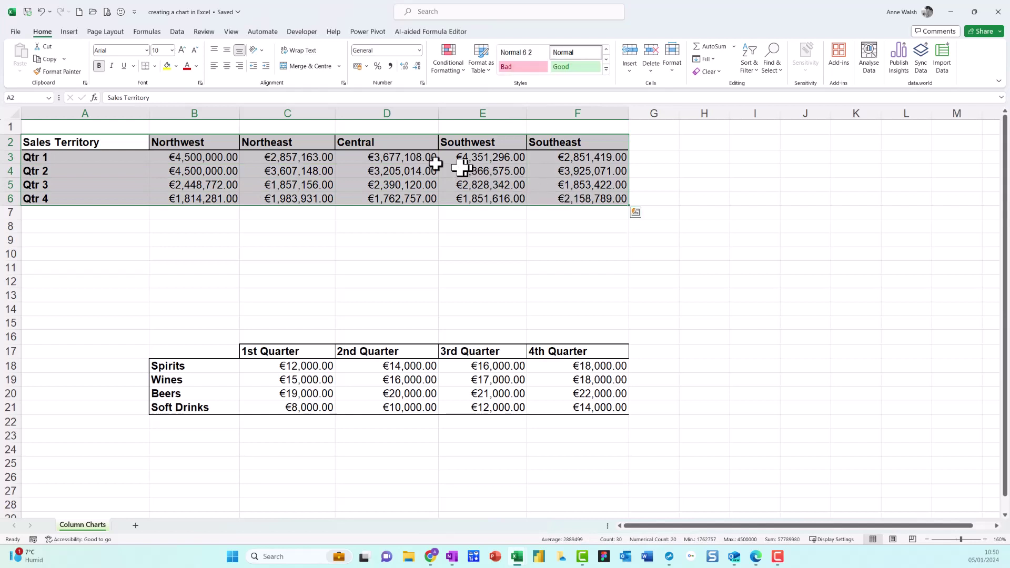
left_click(399, 176)
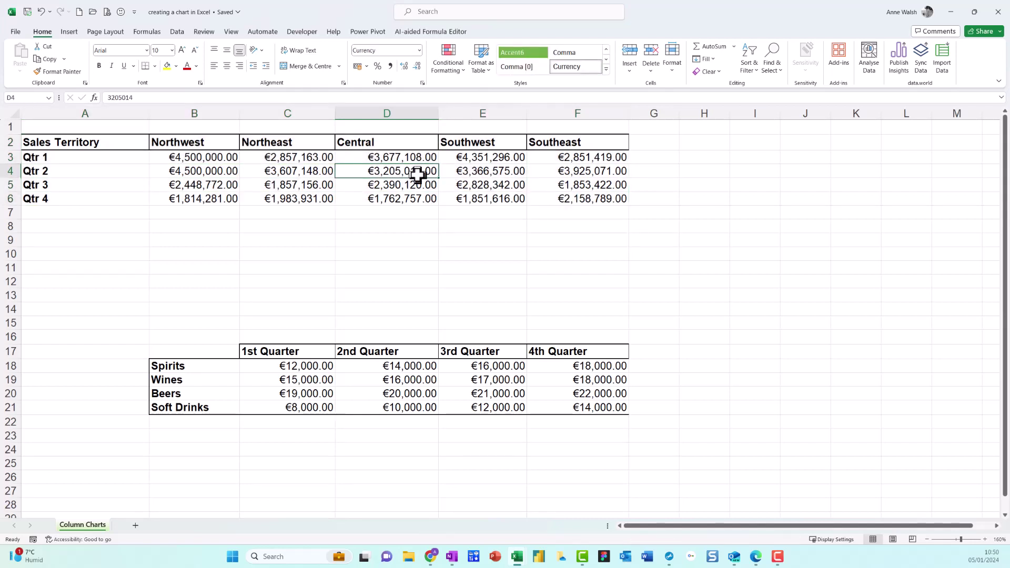
key("ctrl+shift+8")
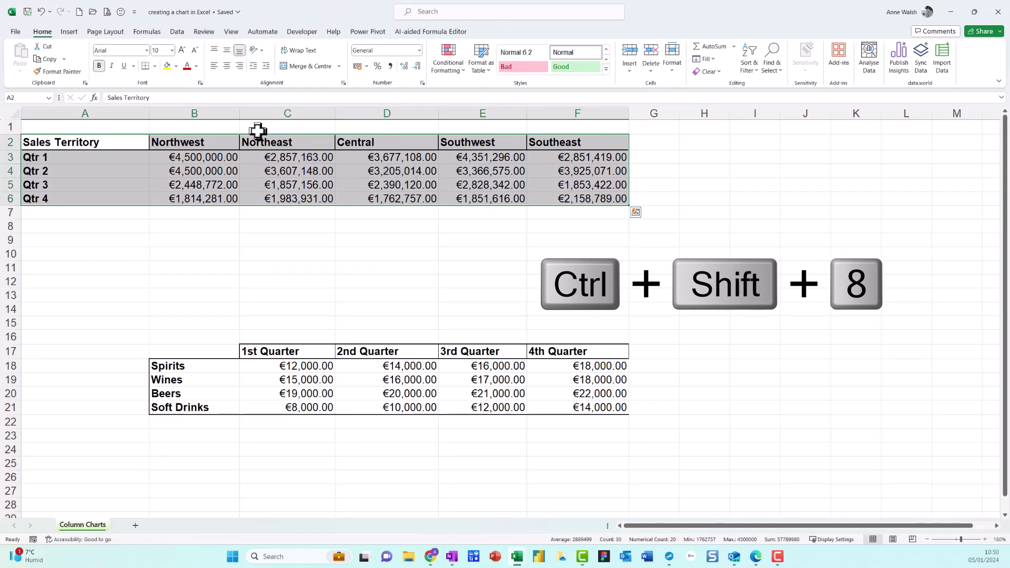
left_click(77, 32)
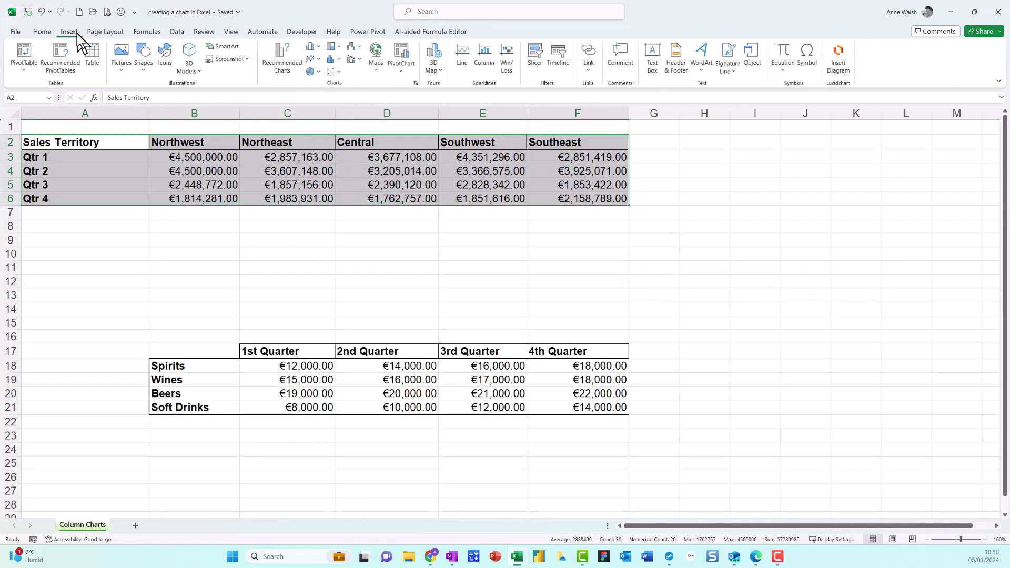
key("ctrl+2")
mouse_move(87, 20)
left_mouse_down()
mouse_move(82, 69)
mouse_move(81, 12)
left_mouse_up()
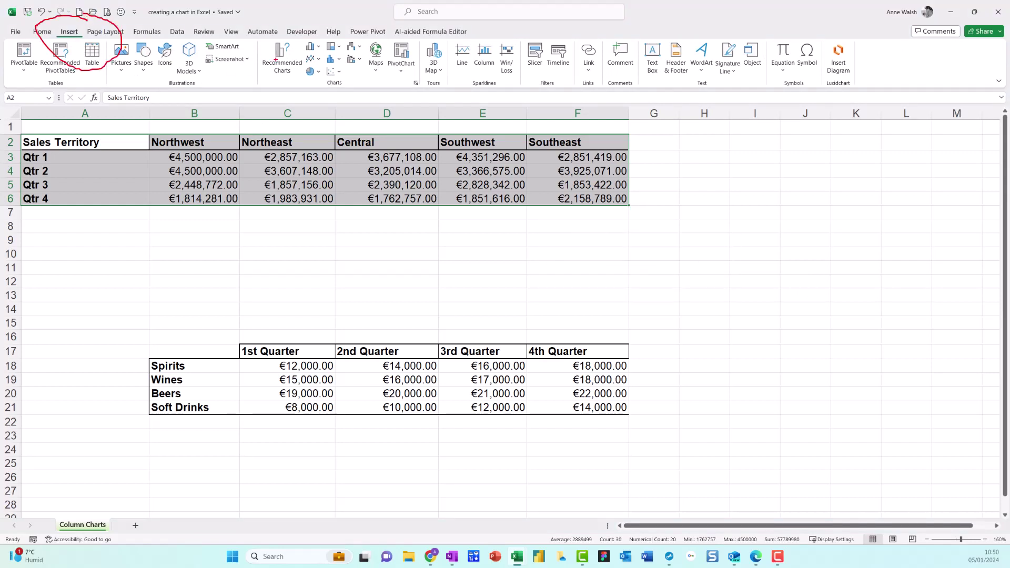
mouse_move(258, 23)
left_mouse_down()
mouse_move(263, 84)
mouse_move(304, 32)
left_mouse_up()
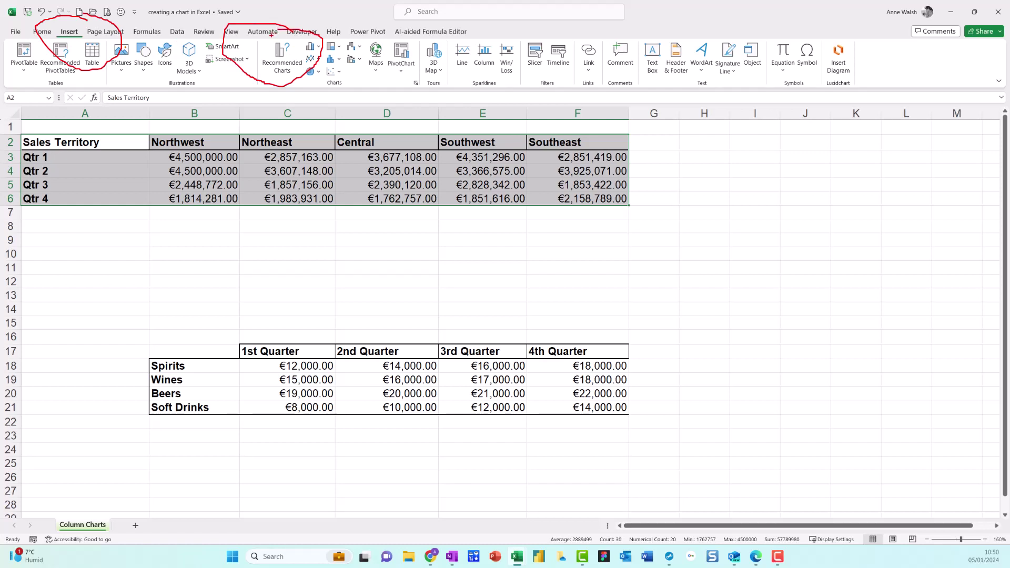
key("Escape")
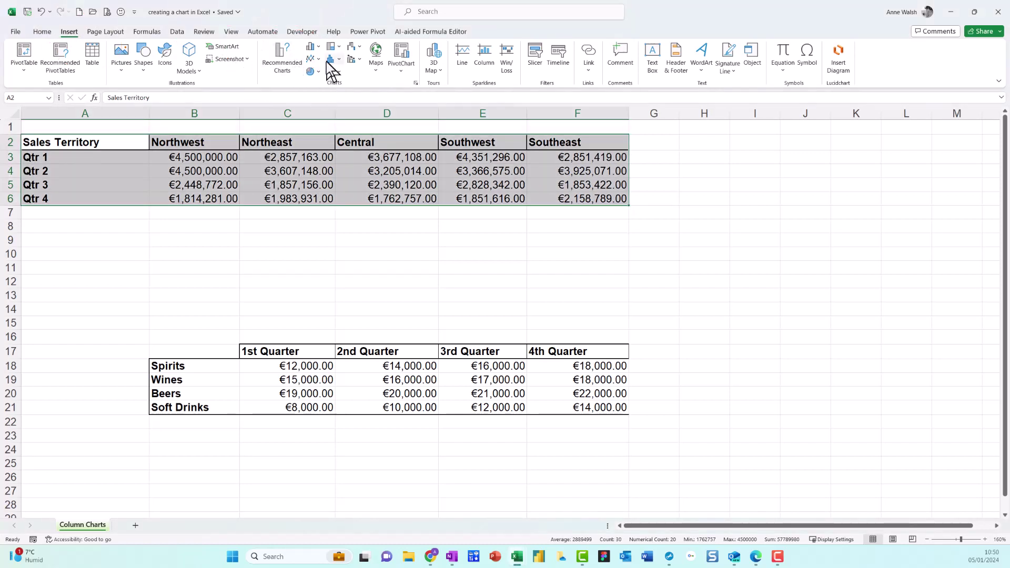
Step: Insert the recommended Clustered Column chart and shift it slightly to the right and down, below the sales table
left_click(284, 69)
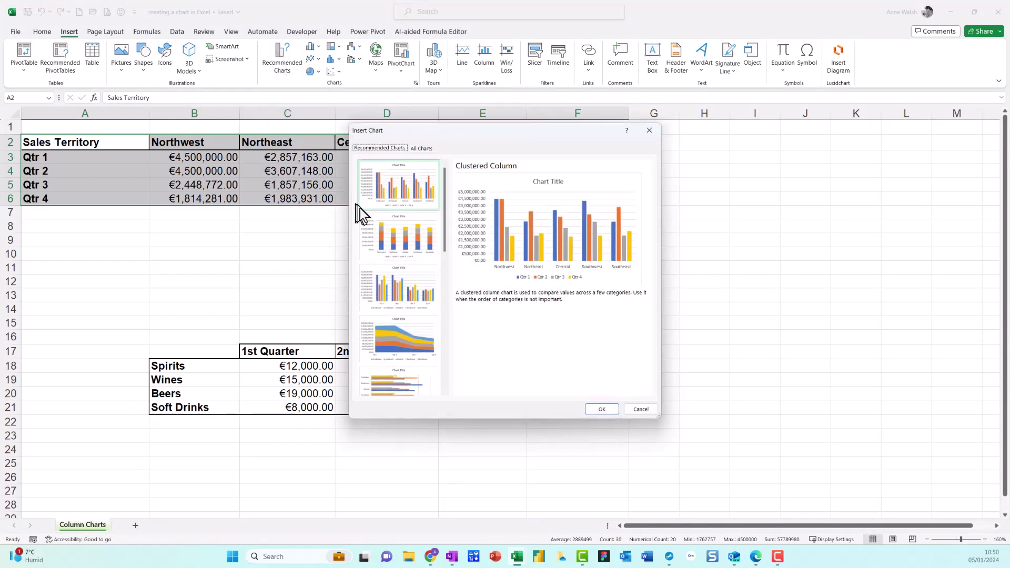
left_click(602, 410)
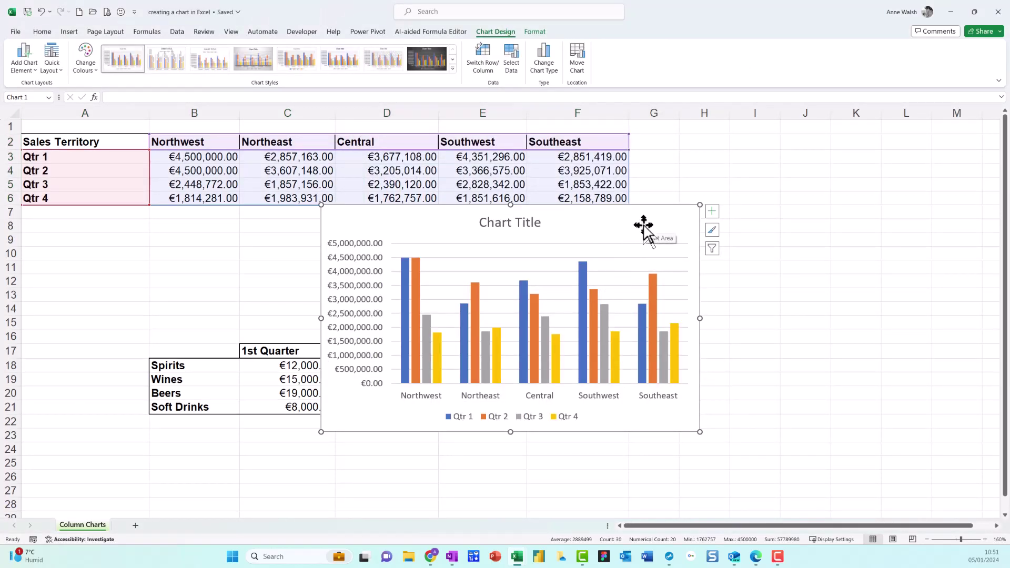
mouse_move(644, 225)
left_mouse_down()
mouse_move(674, 245)
mouse_move(743, 242)
left_mouse_up()
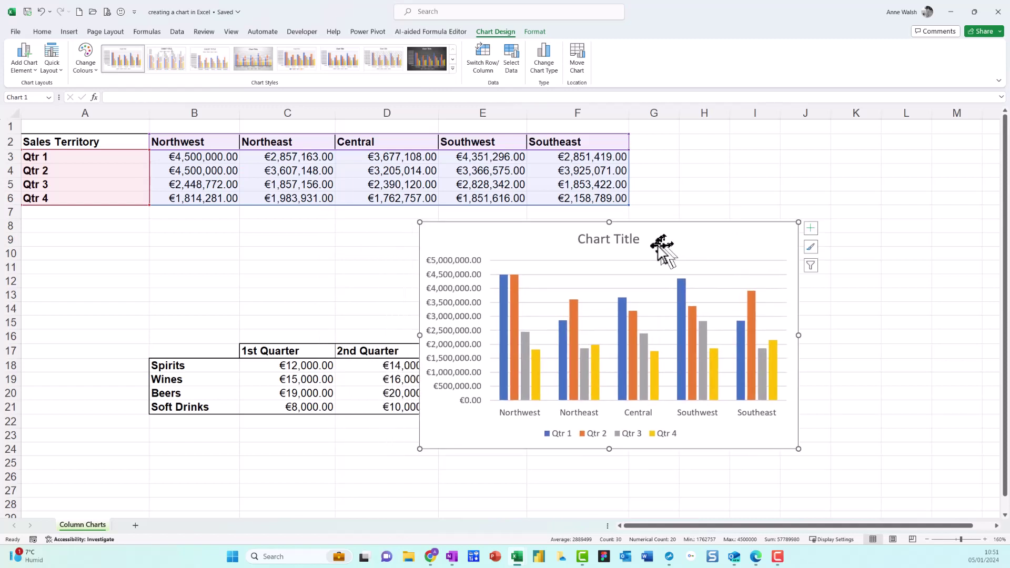
Step: Replace the chart's placeholder title with "Sales by Quarter and Territory"
left_click(611, 242)
left_click_drag(578, 239, 634, 243)
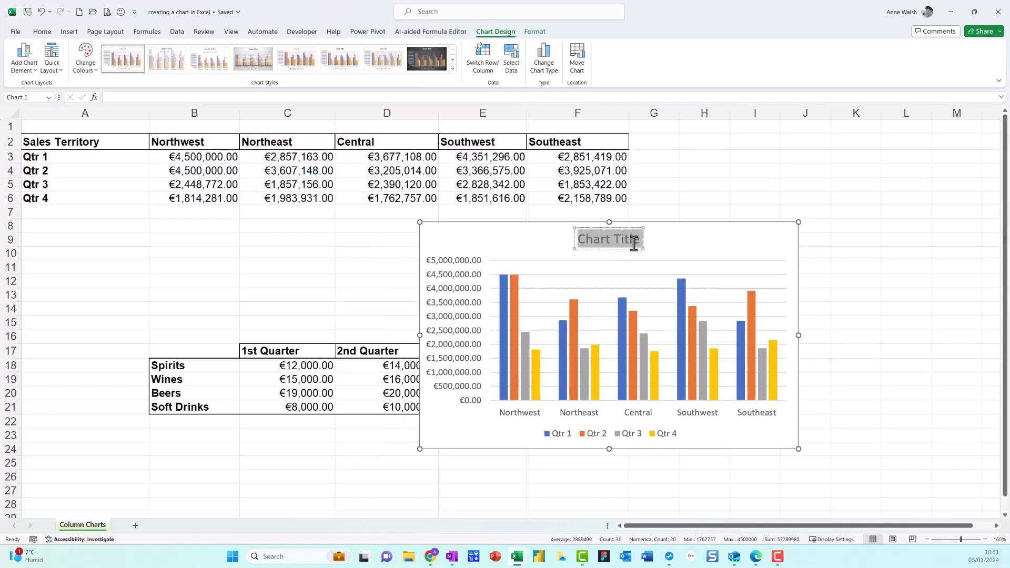
type("Sa")
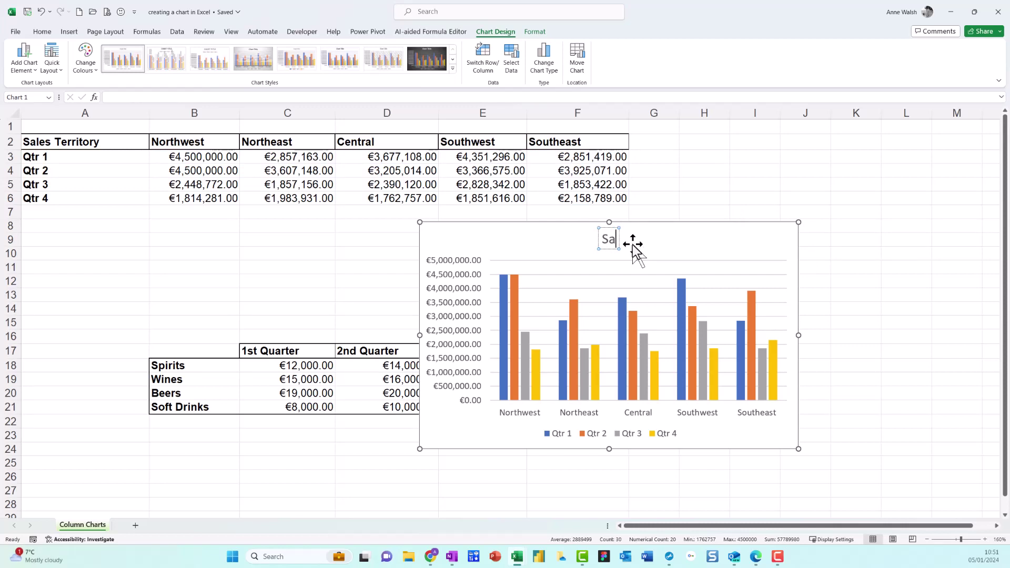
type("les by Qu")
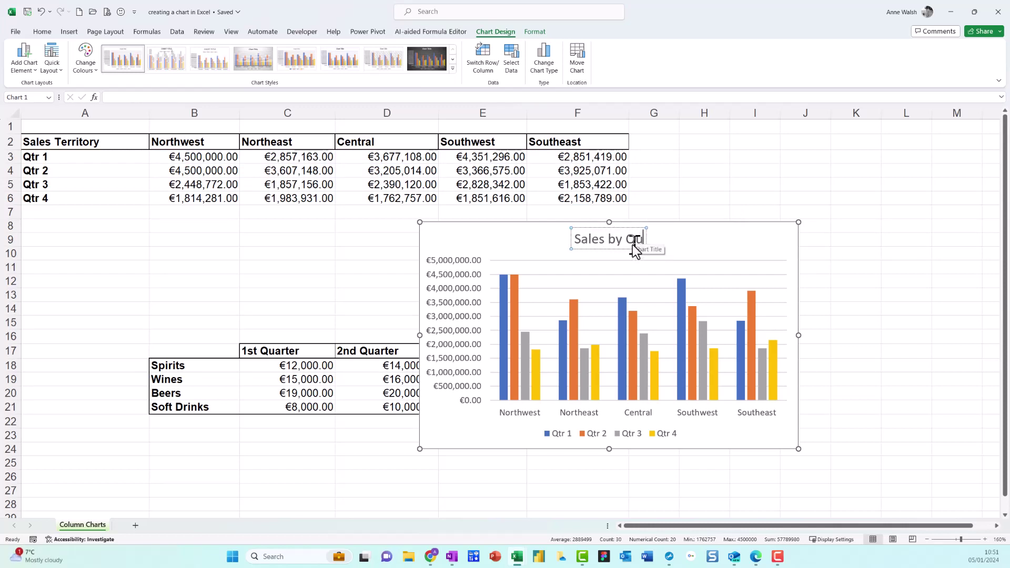
type("arter a")
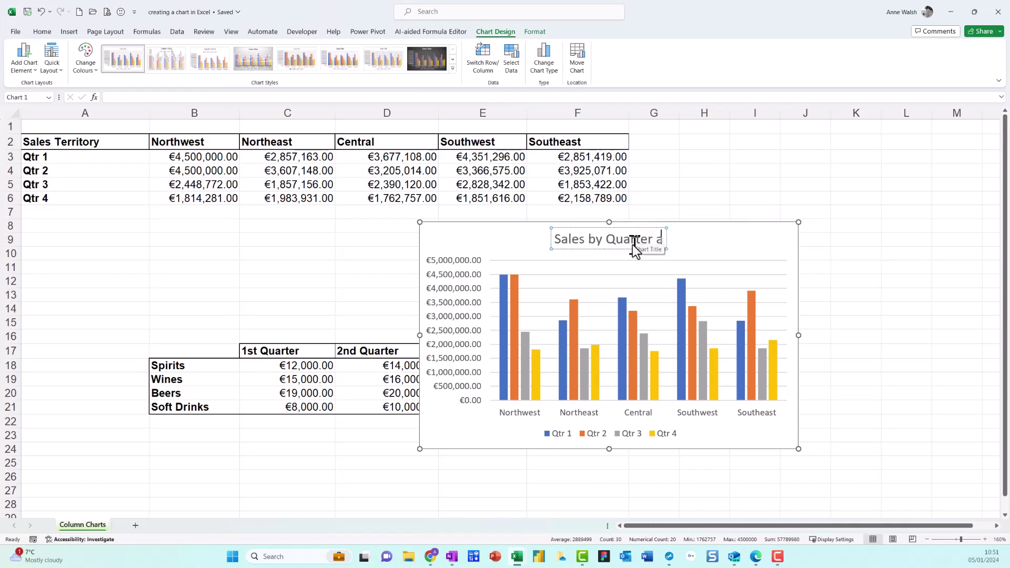
type("nd Territory")
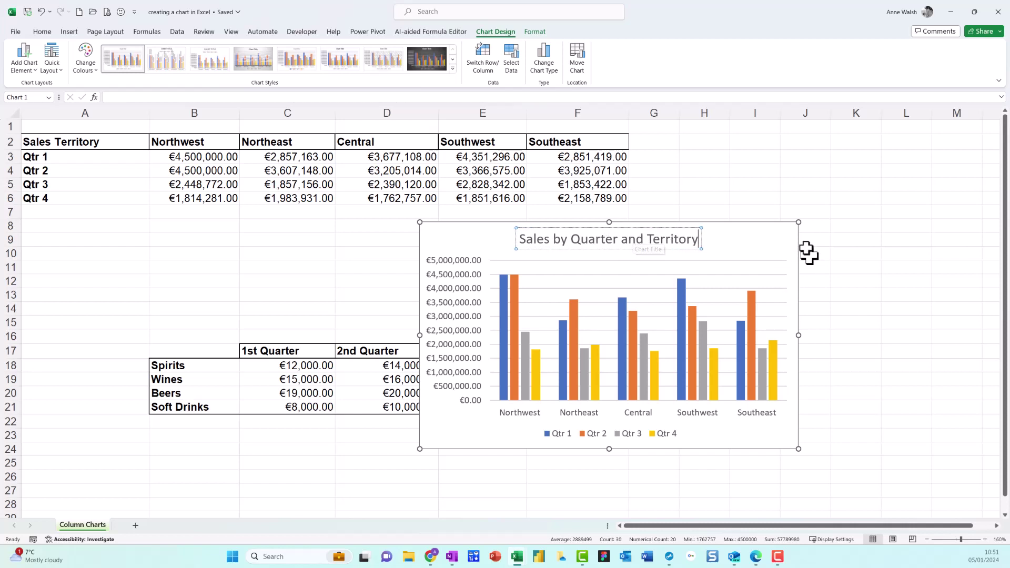
left_click(779, 240)
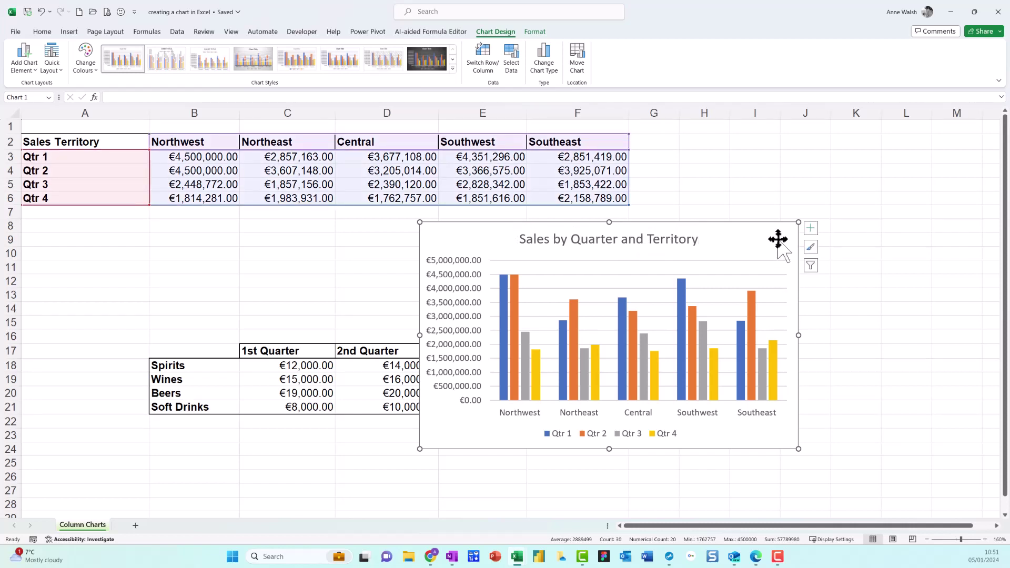
key("ctrl+2")
mouse_move(833, 208)
left_mouse_down()
mouse_move(783, 228)
mouse_move(821, 272)
mouse_move(837, 201)
left_mouse_up()
key("Escape")
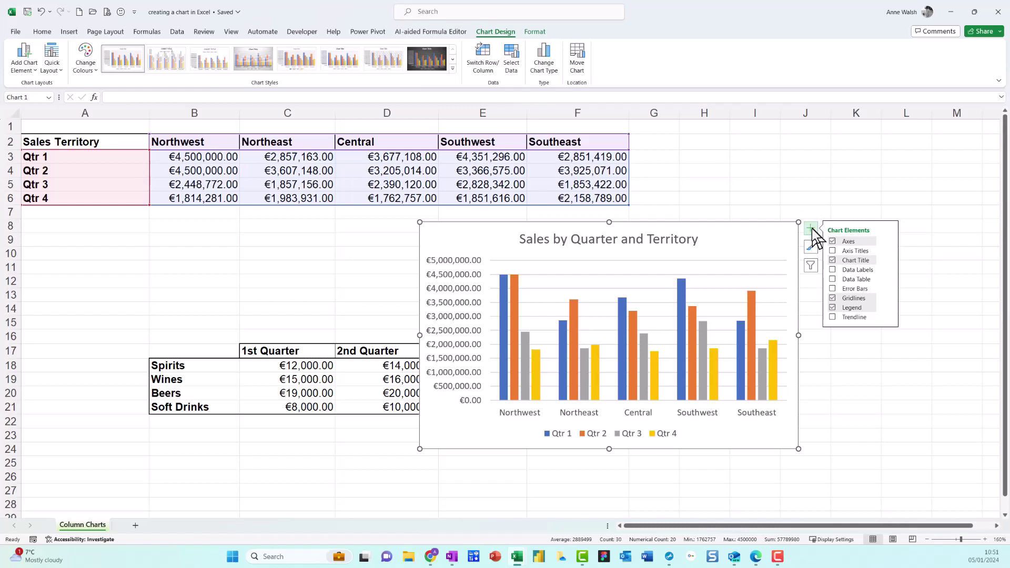
Step: Try data labels and a data table on the chart, removing each again, and look at the gridline options
left_click(832, 270)
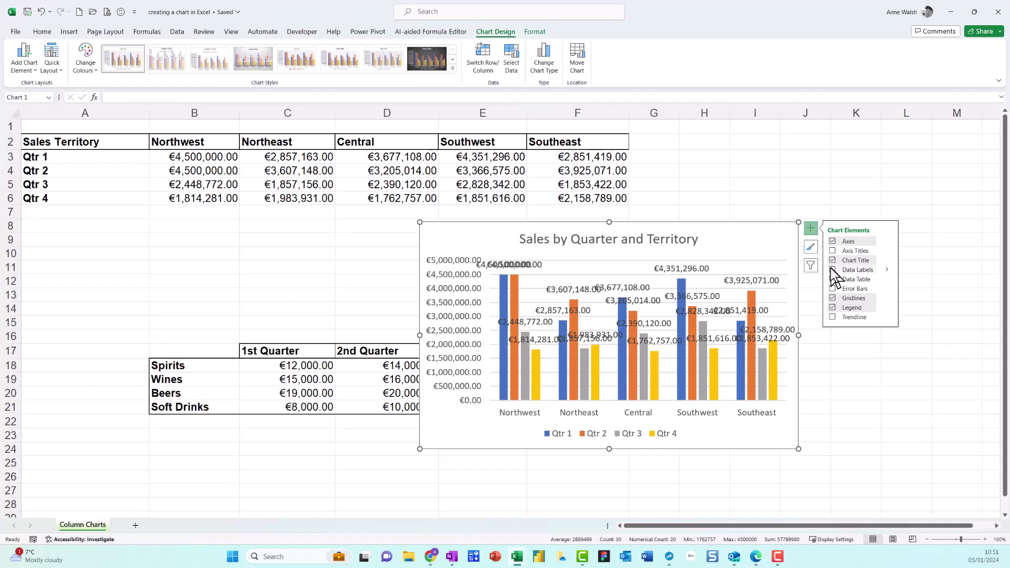
left_click(832, 270)
left_click(833, 279)
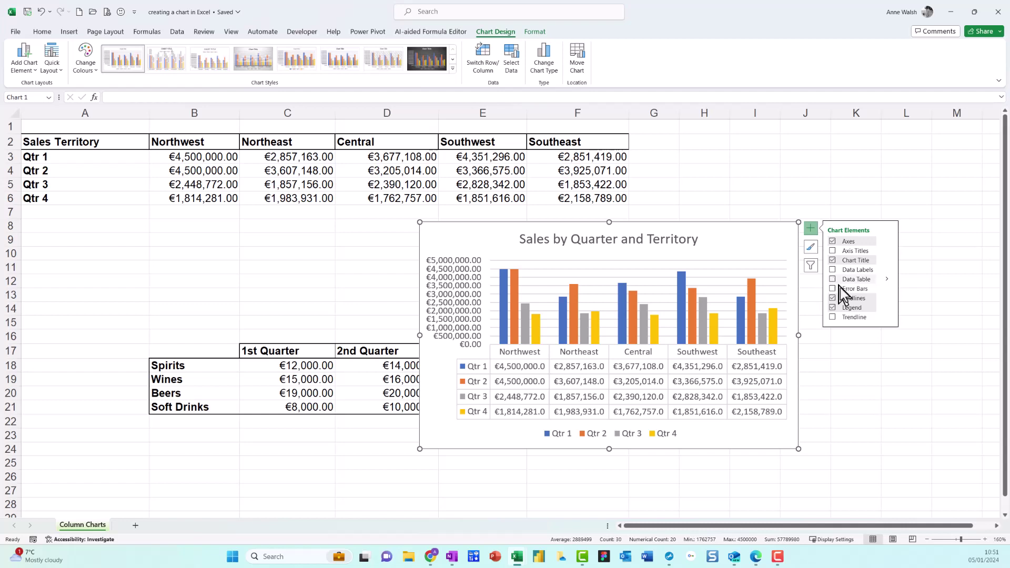
left_click(833, 279)
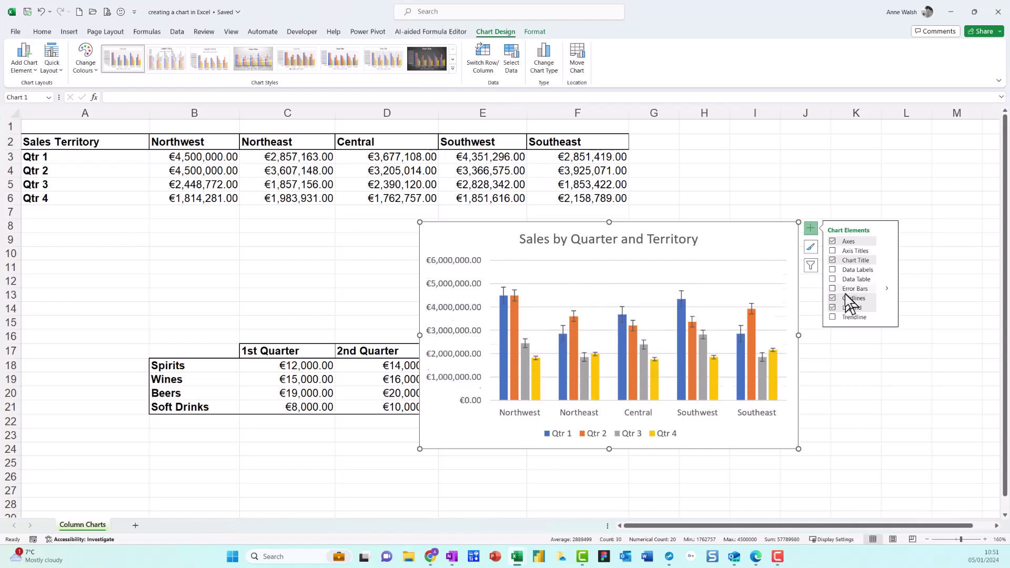
left_click(886, 298)
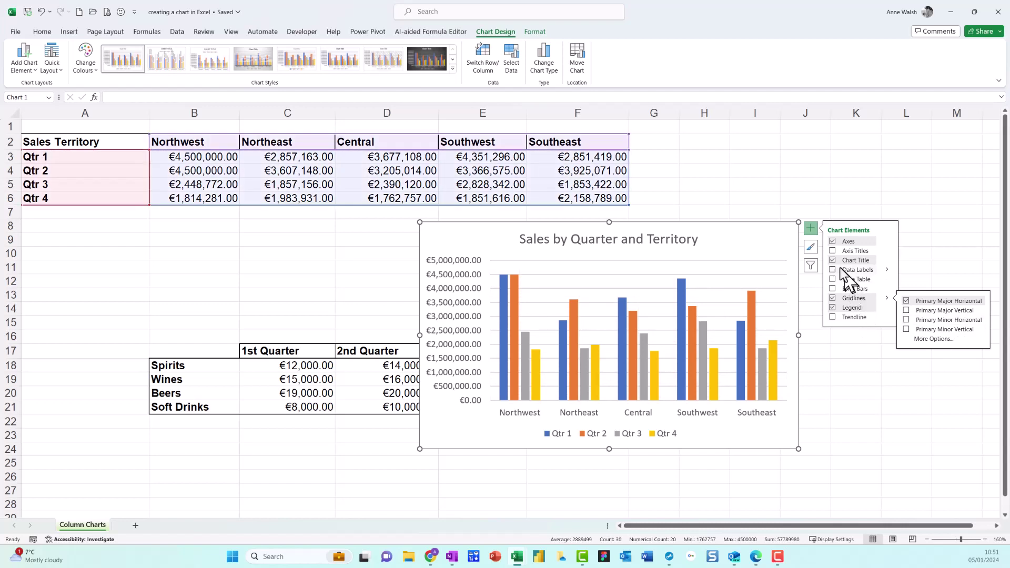
left_click(789, 246)
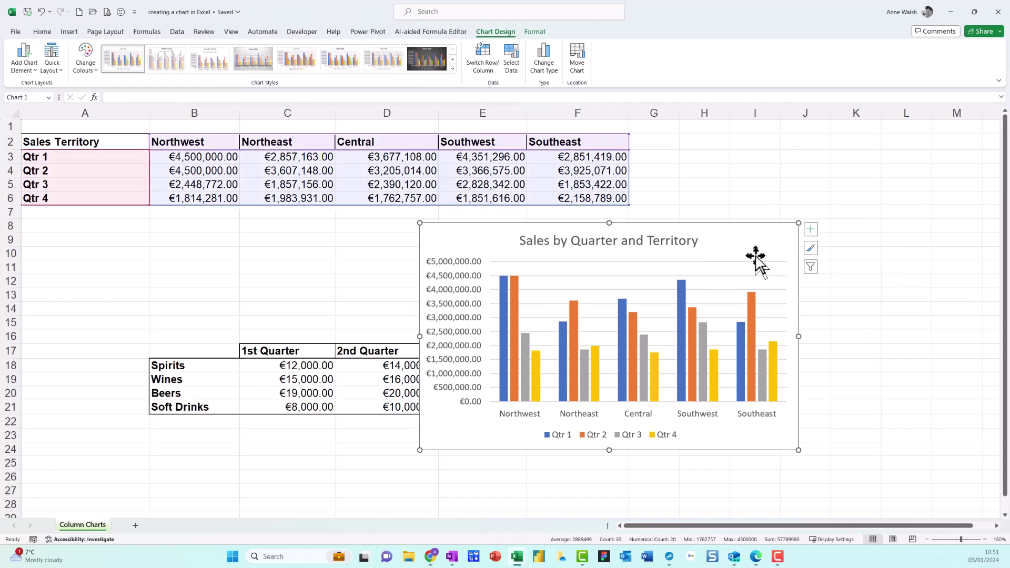
key("ctrl+2")
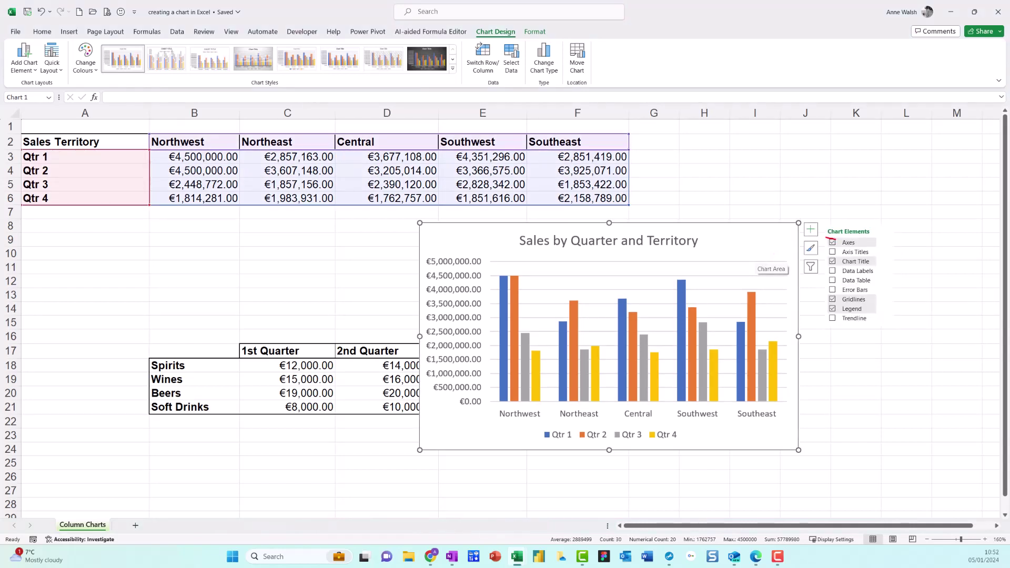
mouse_move(827, 238)
left_mouse_down()
mouse_move(806, 273)
mouse_move(814, 231)
left_mouse_up()
key("Escape")
Step: Preview the chart styles, apply Style 1, and recolour the columns with the fourth Colourful palette, which starts with green and blue
left_click(807, 235)
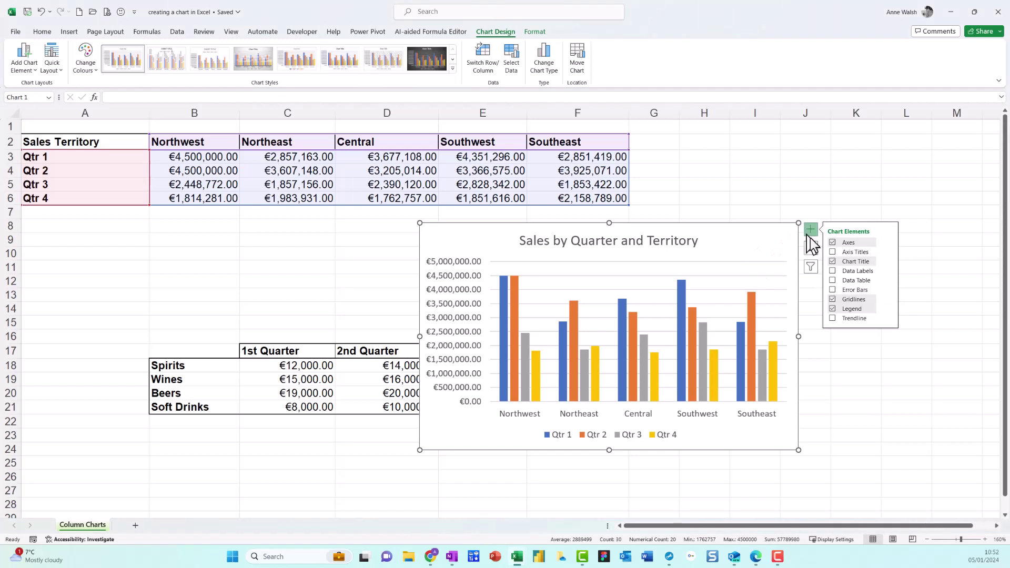
left_click(813, 251)
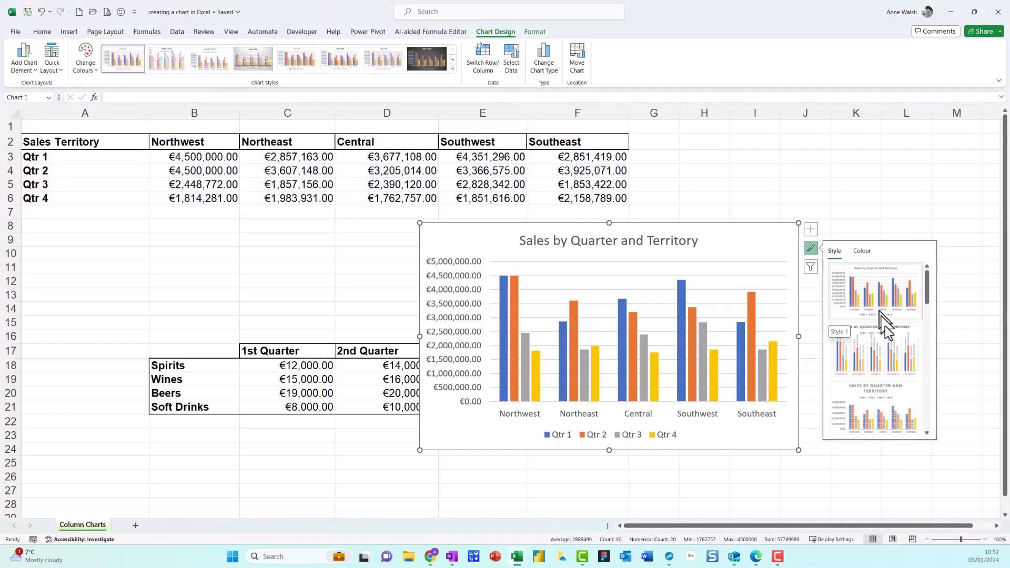
scroll(886, 331, "down", 2)
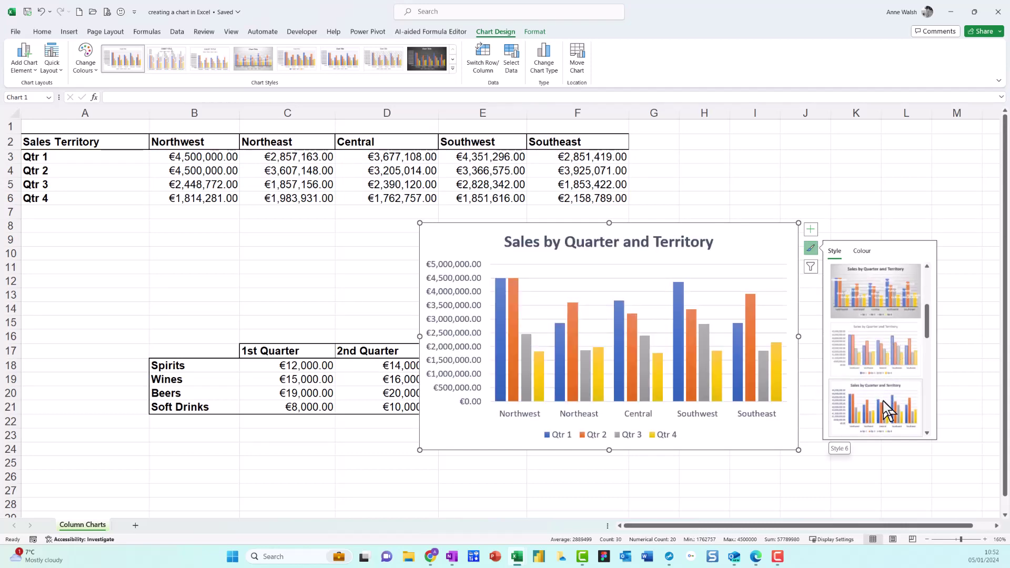
scroll(884, 399, "down", 3)
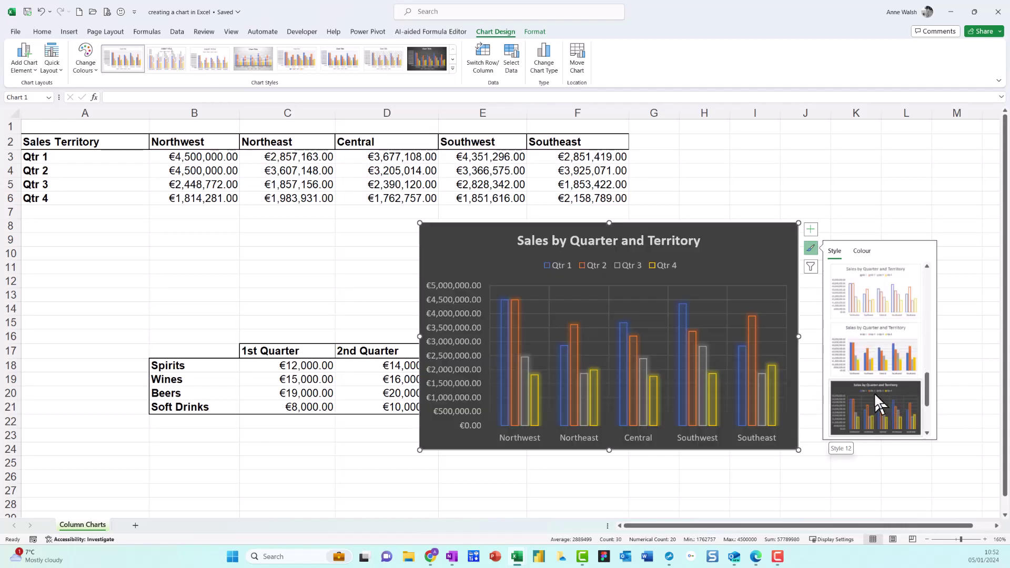
scroll(876, 393, "down", 2)
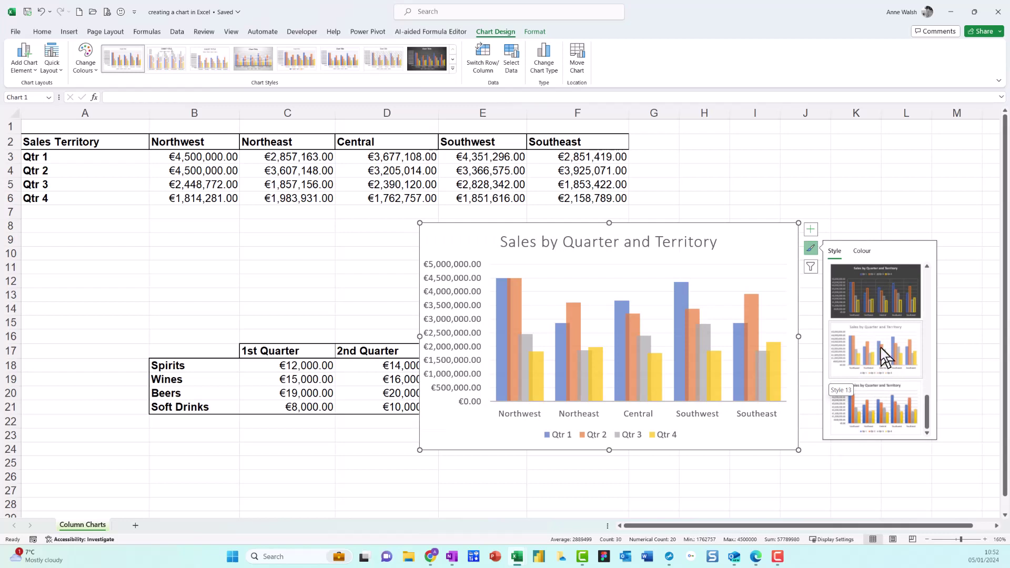
scroll(882, 358, "up", 5)
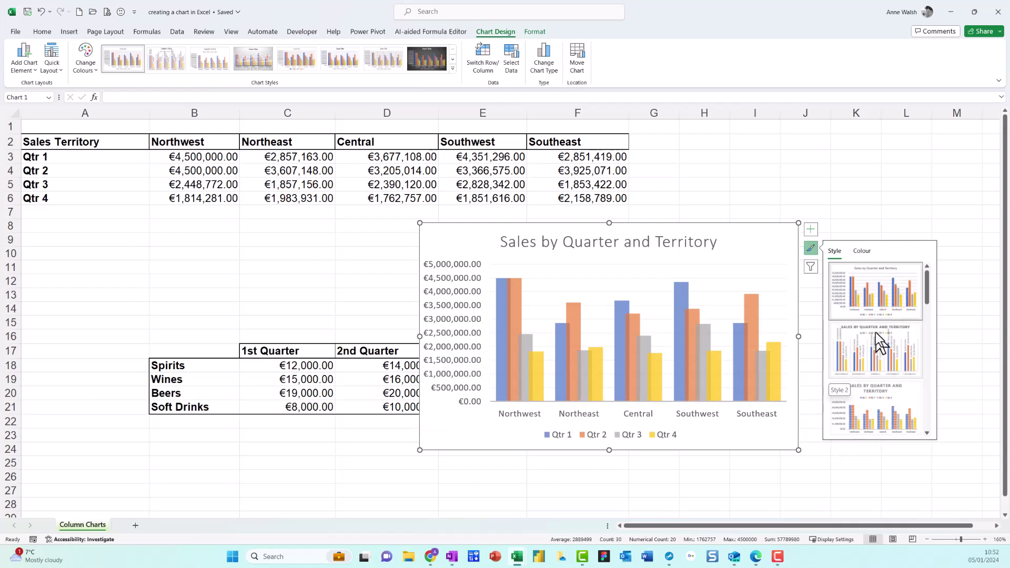
left_click(863, 276)
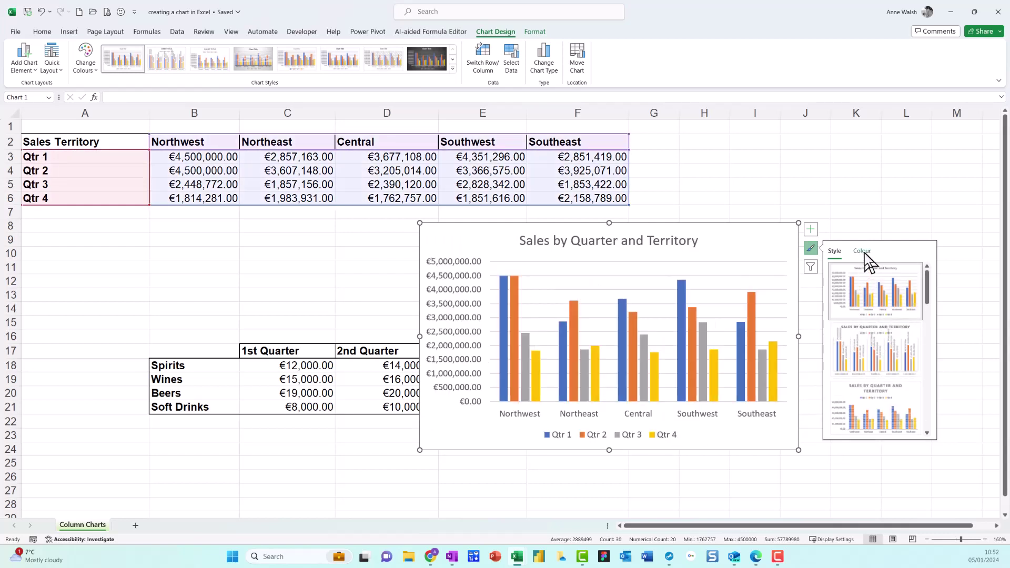
left_click(864, 252)
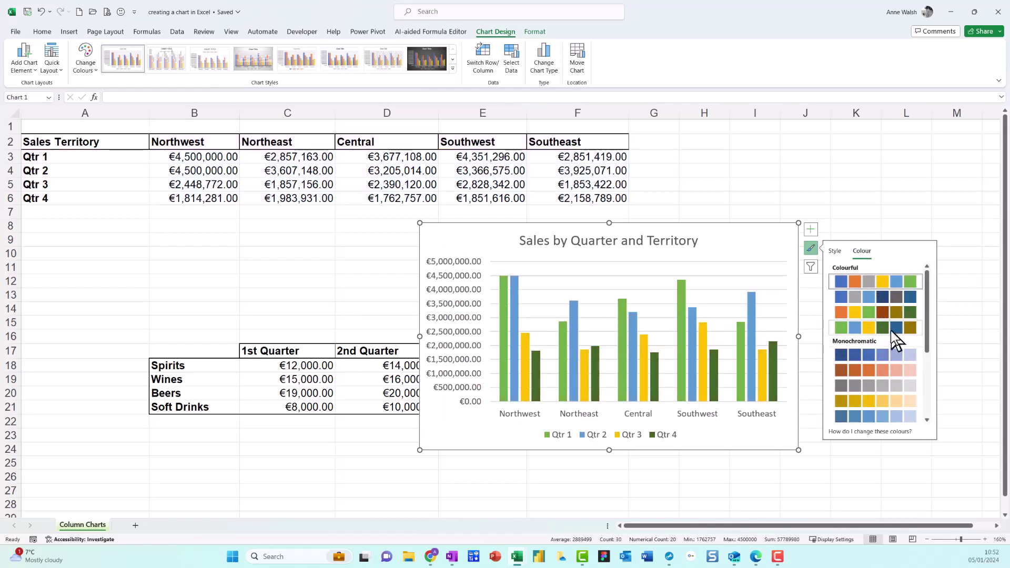
left_click(893, 330)
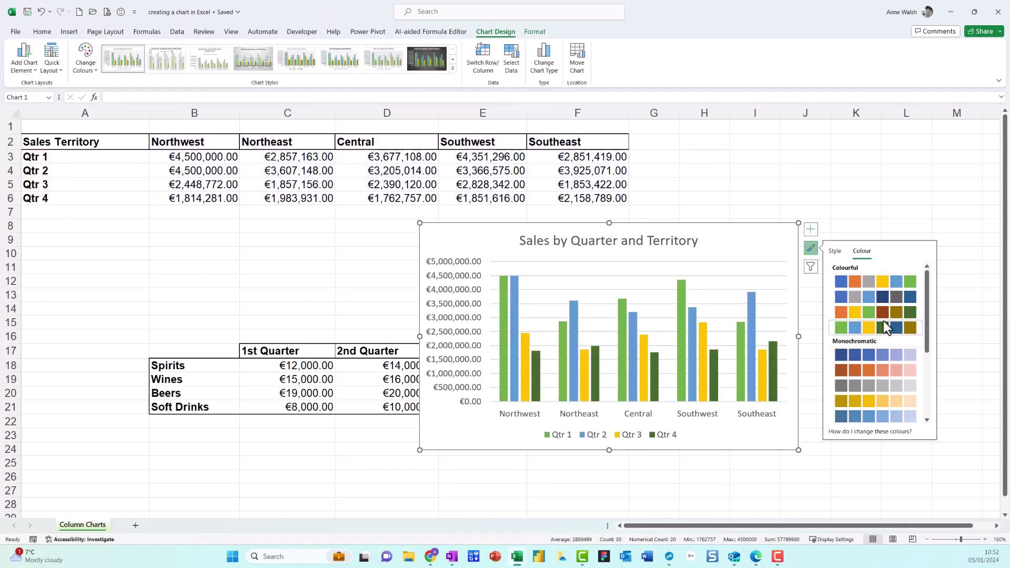
key("ctrl+2")
mouse_move(832, 221)
left_mouse_down()
mouse_move(778, 227)
mouse_move(830, 212)
left_mouse_up()
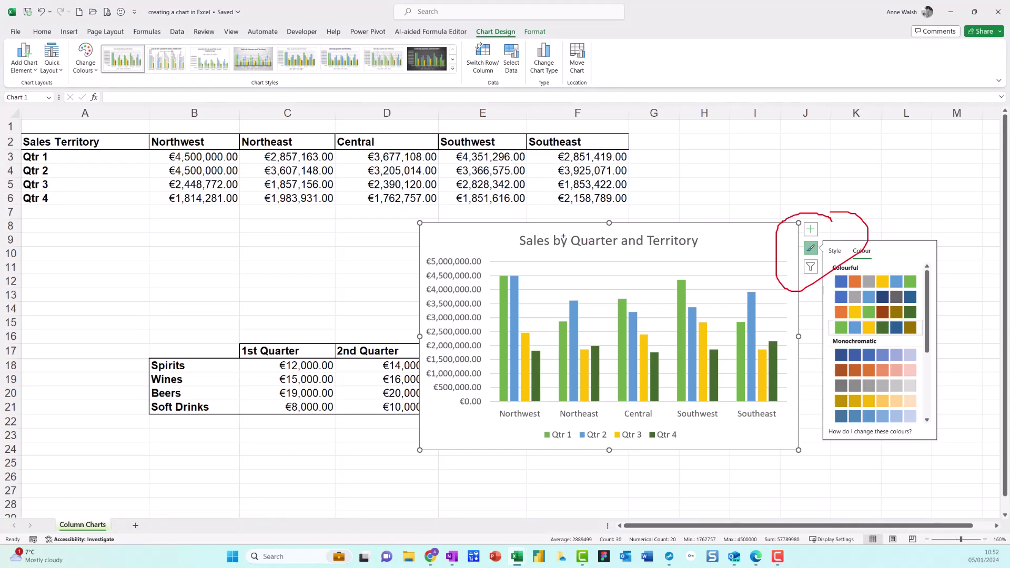
left_click_drag(498, 95, 554, 237)
mouse_move(496, 18)
left_mouse_down()
mouse_move(508, 55)
mouse_move(501, 18)
left_mouse_up()
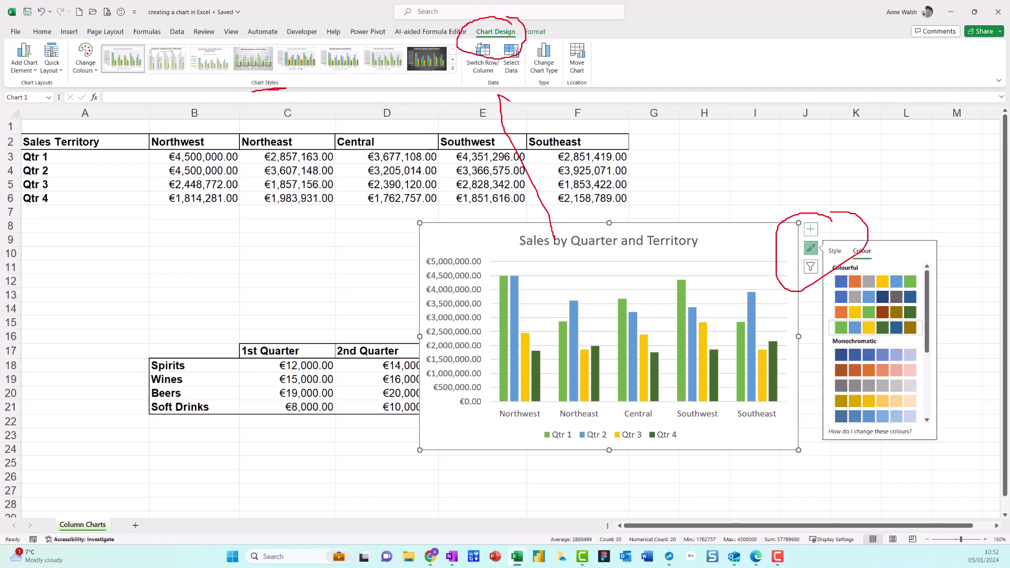
left_click_drag(79, 77, 125, 80)
key("Escape")
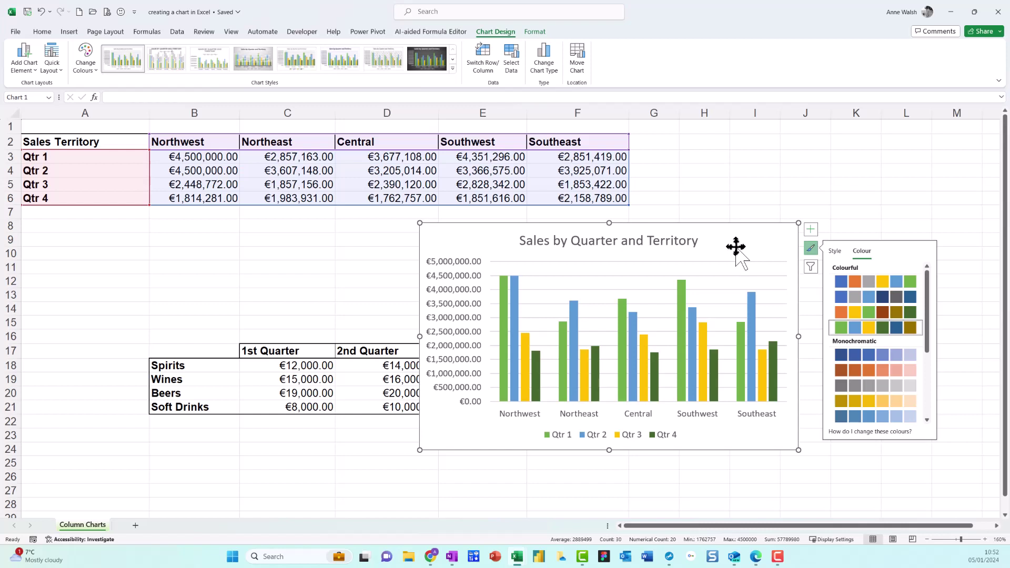
Step: Move the Sales by Quarter and Territory chart further right and up a little, and delete it from the sheet
left_click(857, 198)
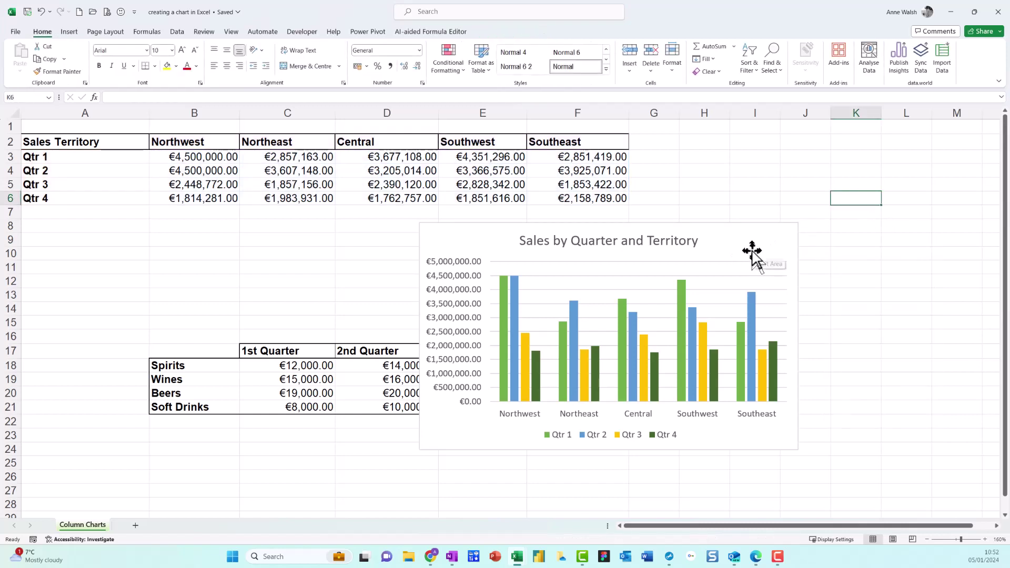
left_click_drag(753, 251, 874, 239)
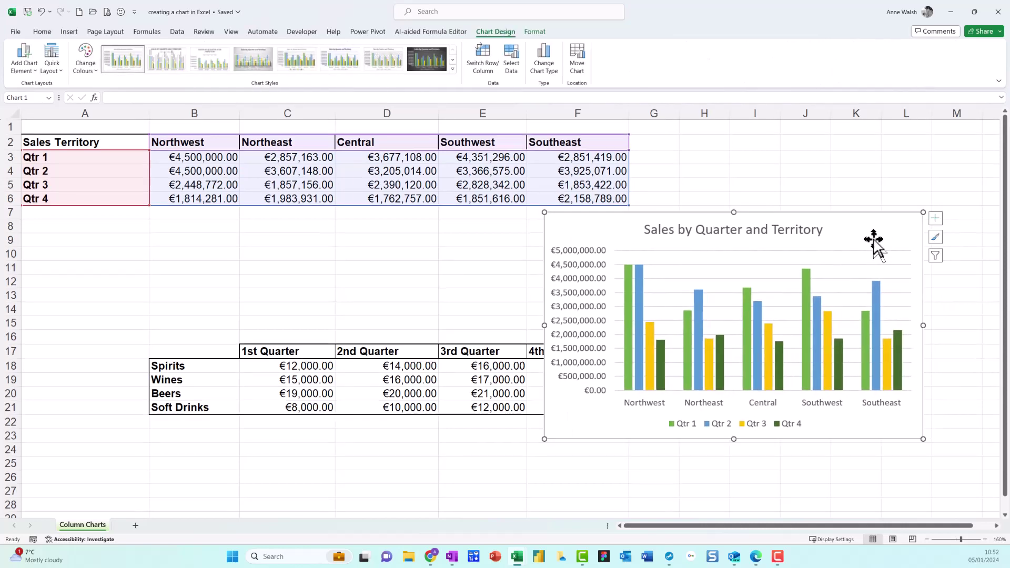
key("Delete")
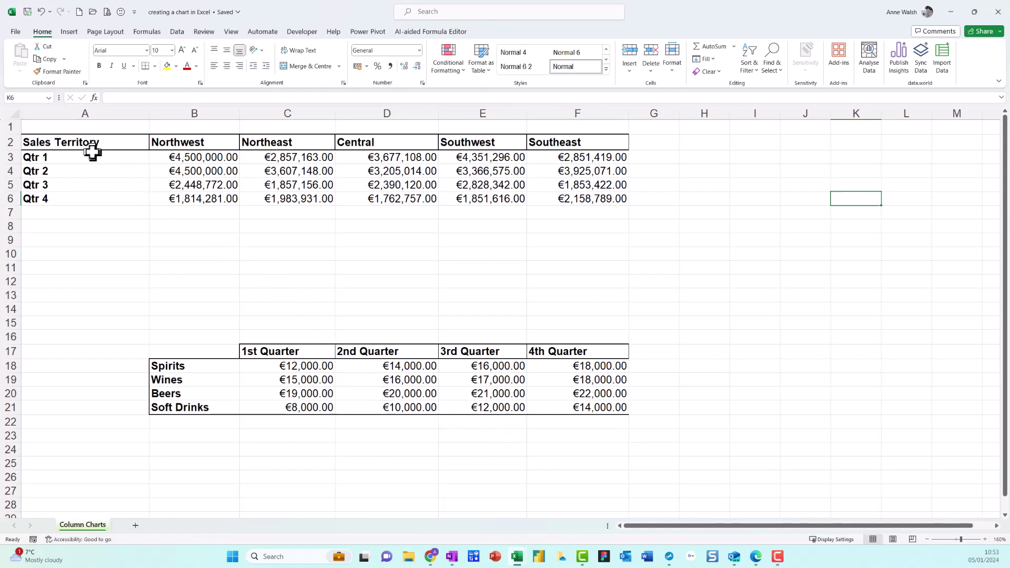
key("ctrl+2")
mouse_move(109, 131)
left_mouse_down()
mouse_move(43, 153)
mouse_move(123, 178)
mouse_move(111, 135)
left_mouse_up()
mouse_move(594, 138)
left_mouse_down()
mouse_move(444, 145)
mouse_move(588, 165)
left_mouse_up()
key("Escape")
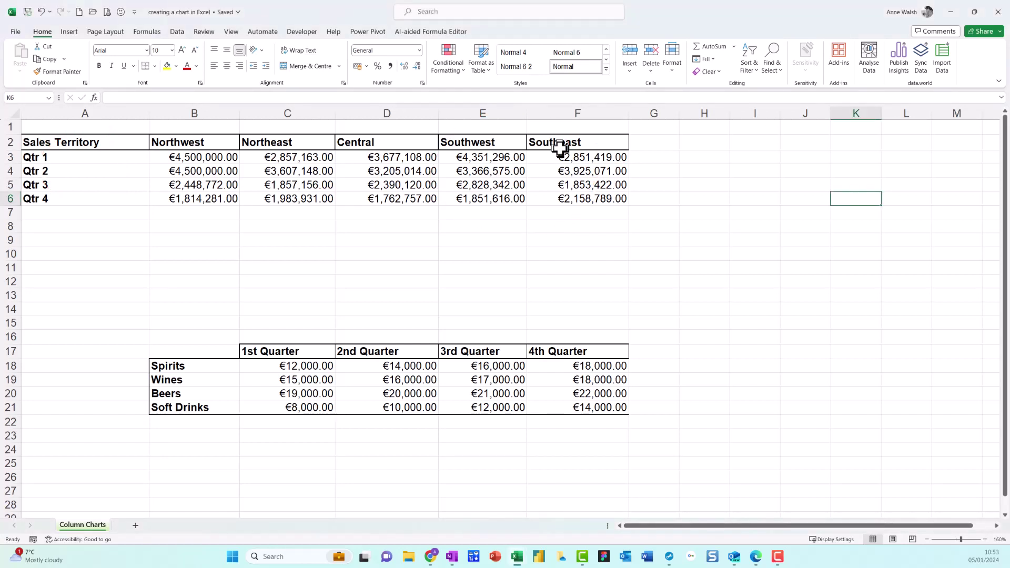
Step: Insert a recommended Stacked Bar chart from the non-adjacent ranges A2:A6 and E2:F6, covering Southwest and Southeast, and shift it to the right
left_click(124, 146)
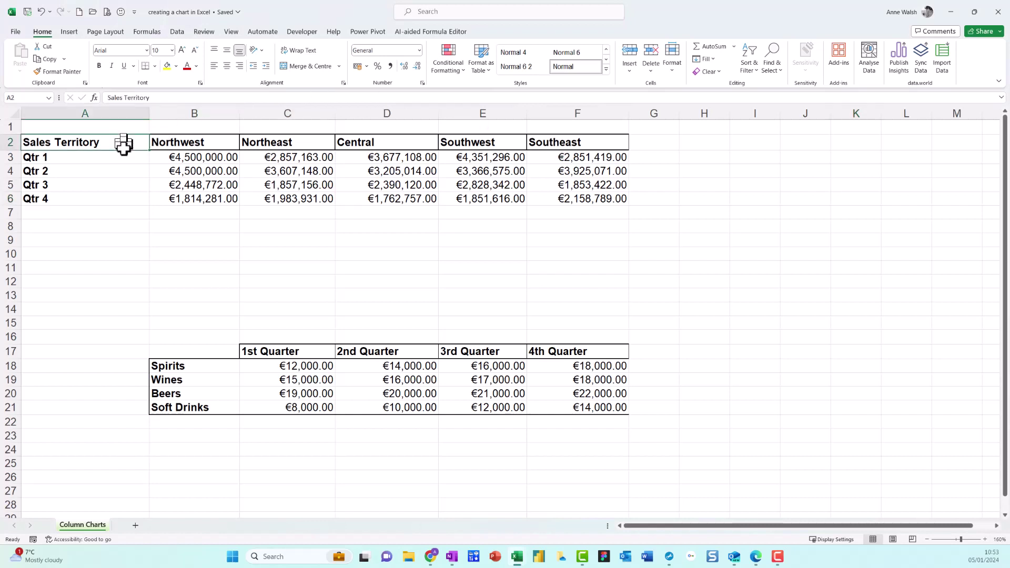
left_click_drag(124, 145, 116, 201)
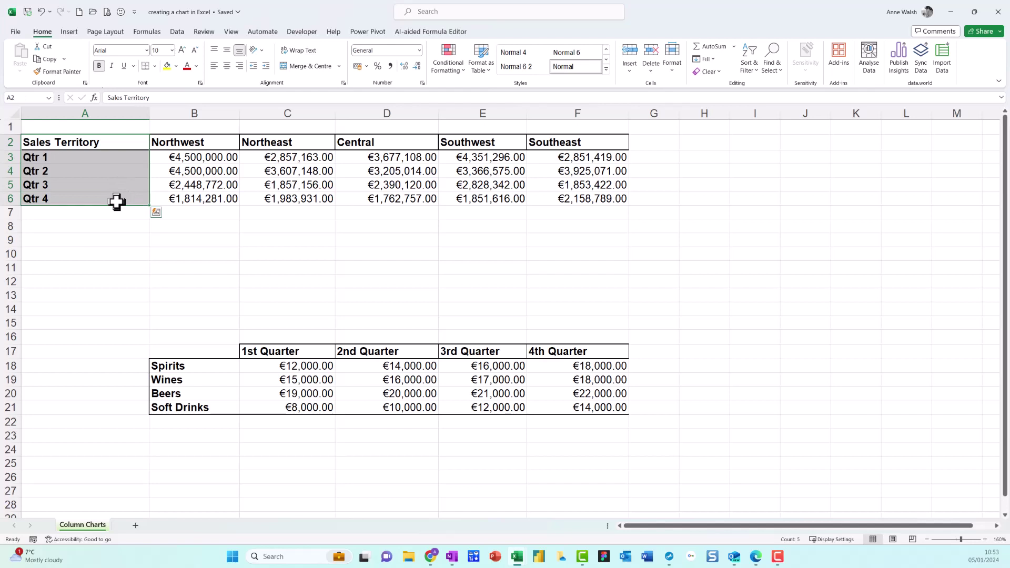
key("ctrl")
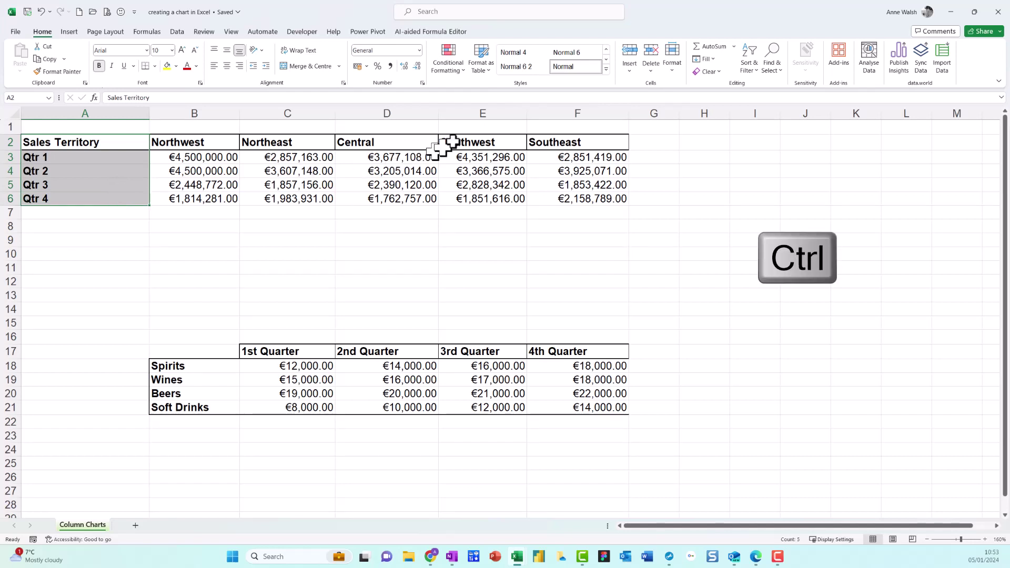
left_click_drag(479, 141, 559, 198)
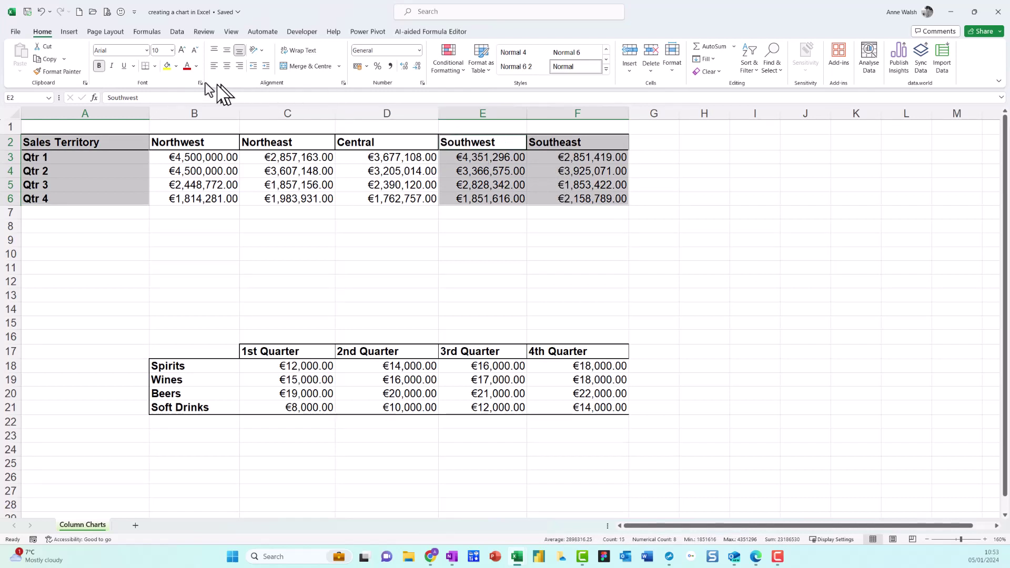
left_click(74, 33)
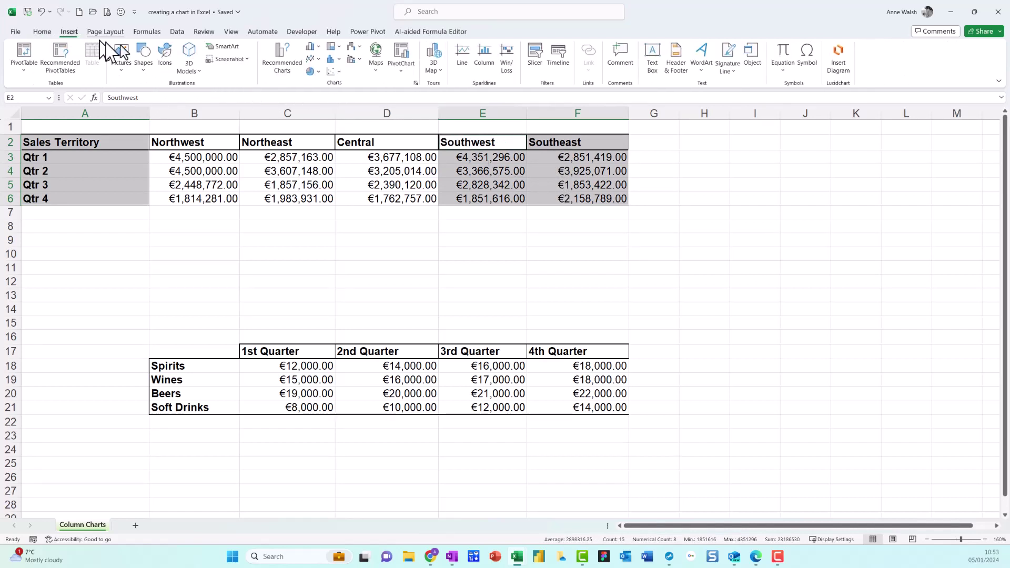
left_click(283, 63)
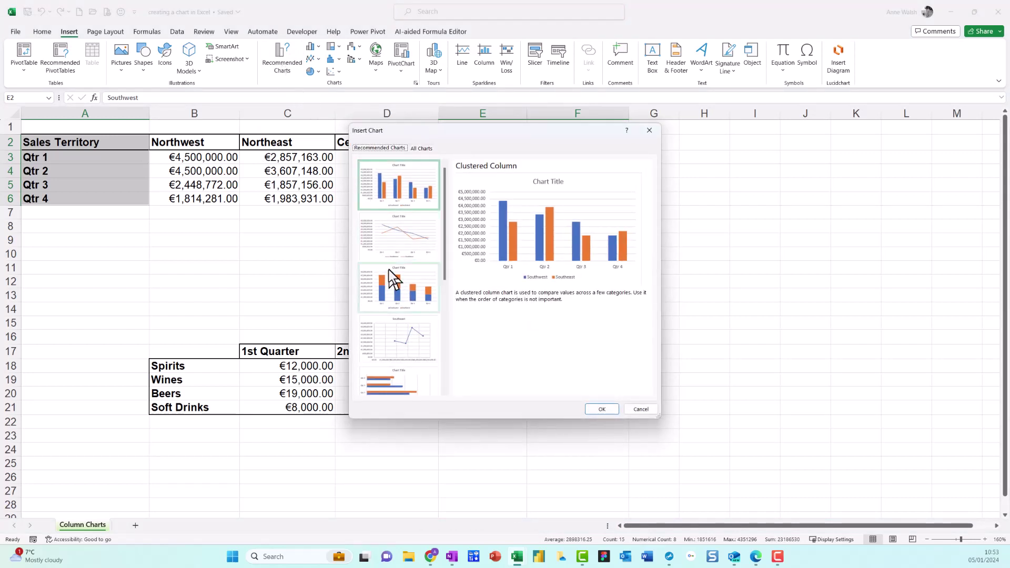
scroll(389, 269, "down", 3)
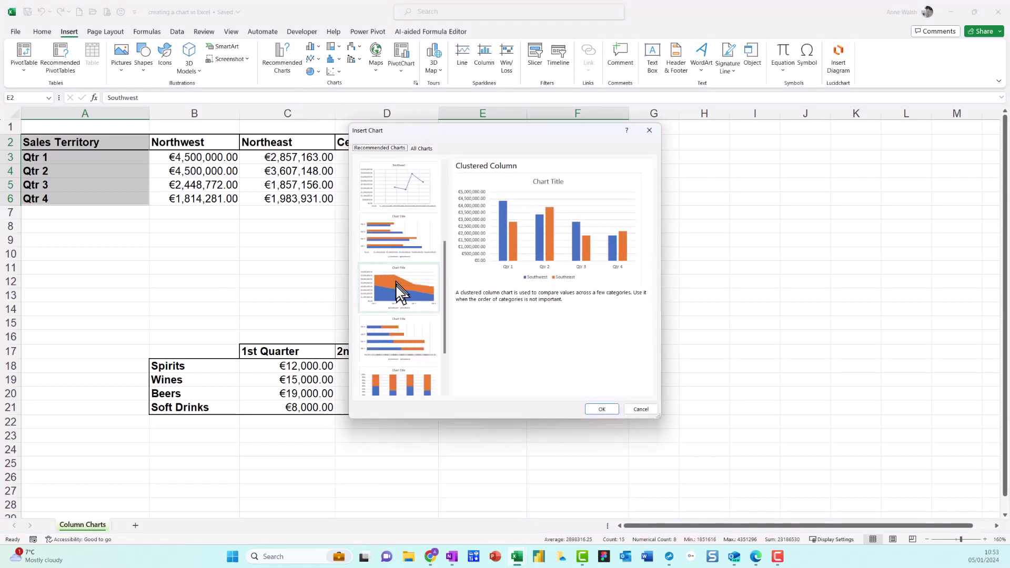
left_click(399, 329)
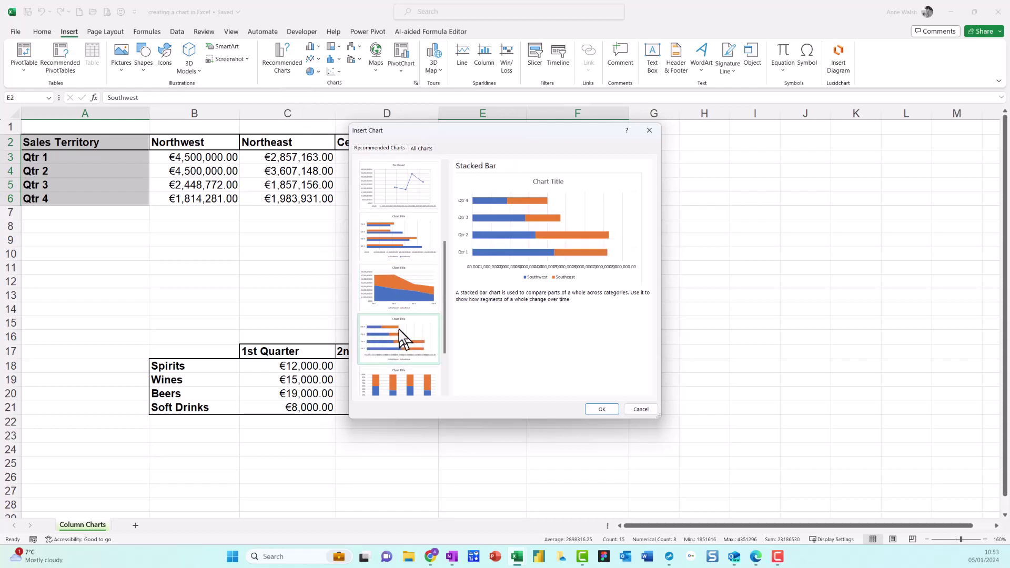
left_click(604, 411)
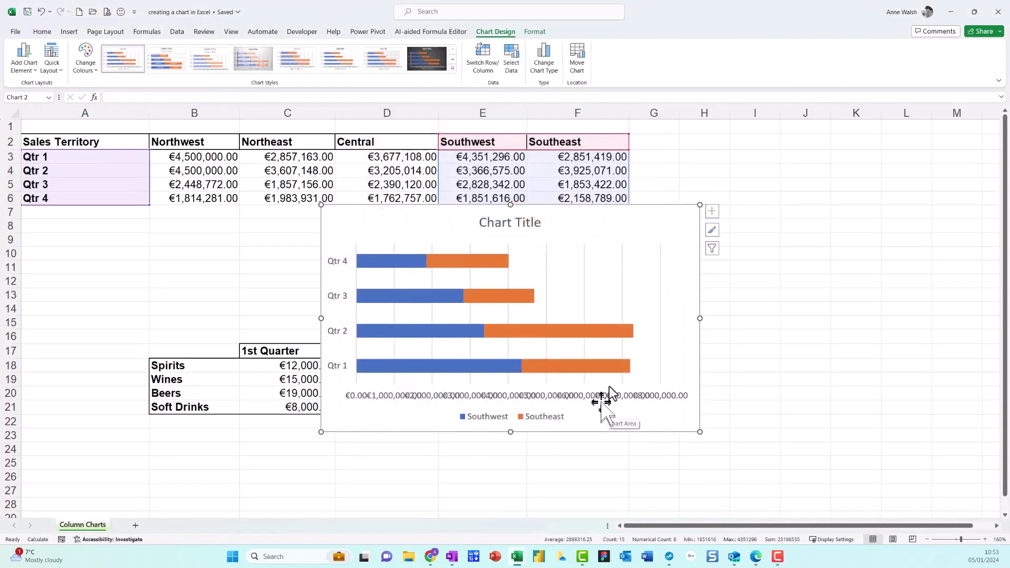
left_click_drag(639, 232, 724, 239)
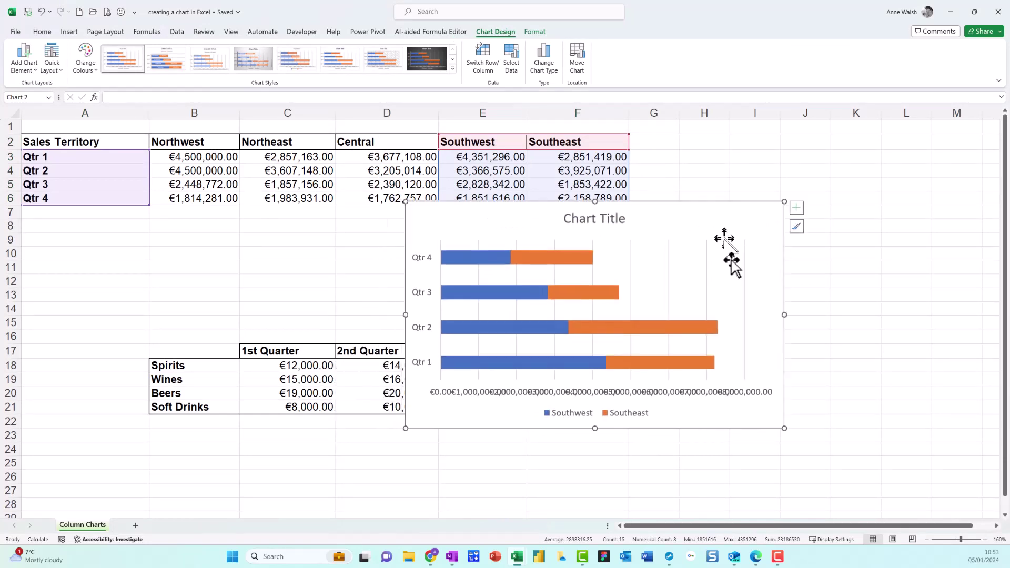
Step: Format the stacked bar chart's horizontal axis values as Number with 0 decimal places
left_click(643, 395)
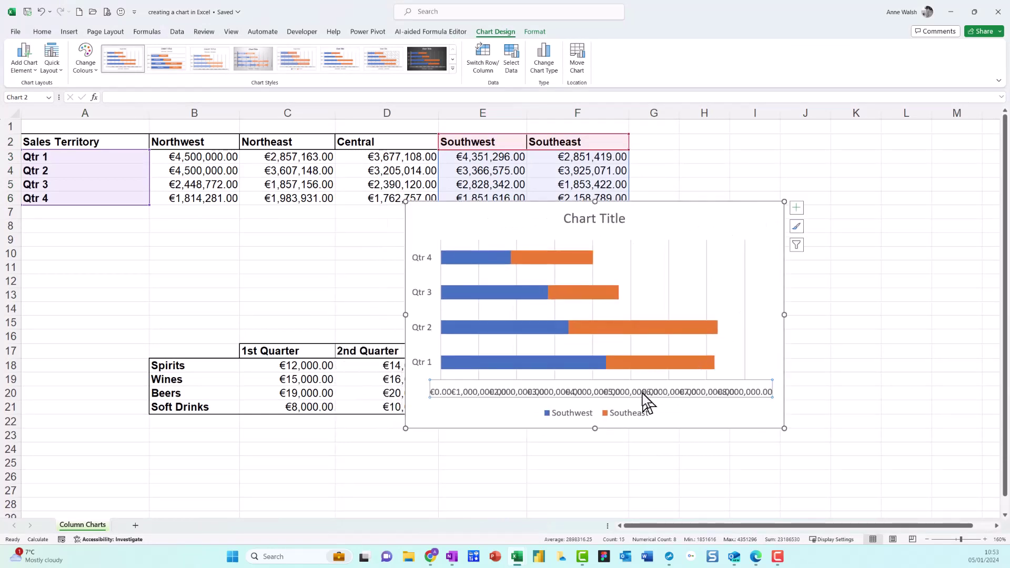
right_click(643, 388)
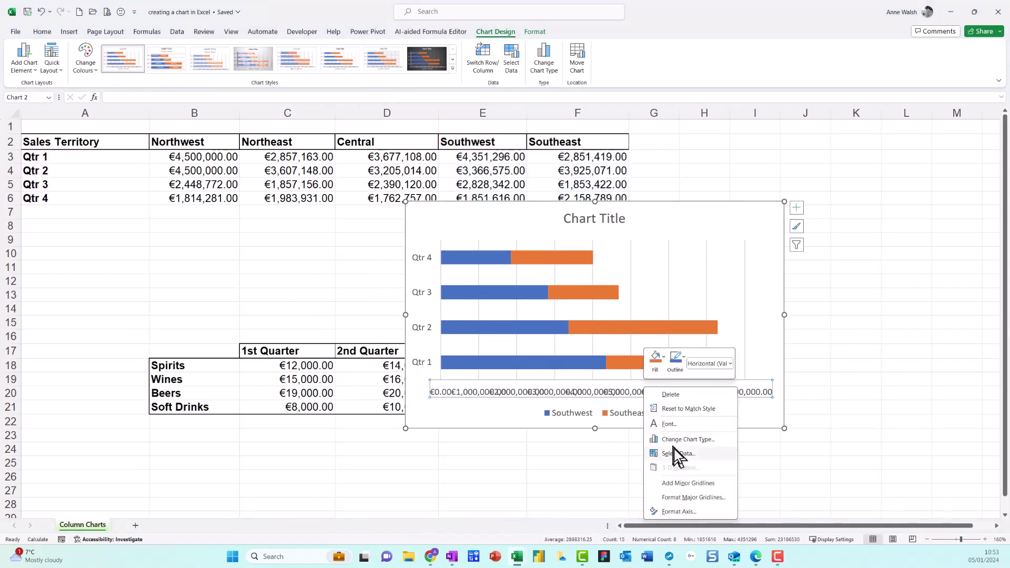
left_click(693, 512)
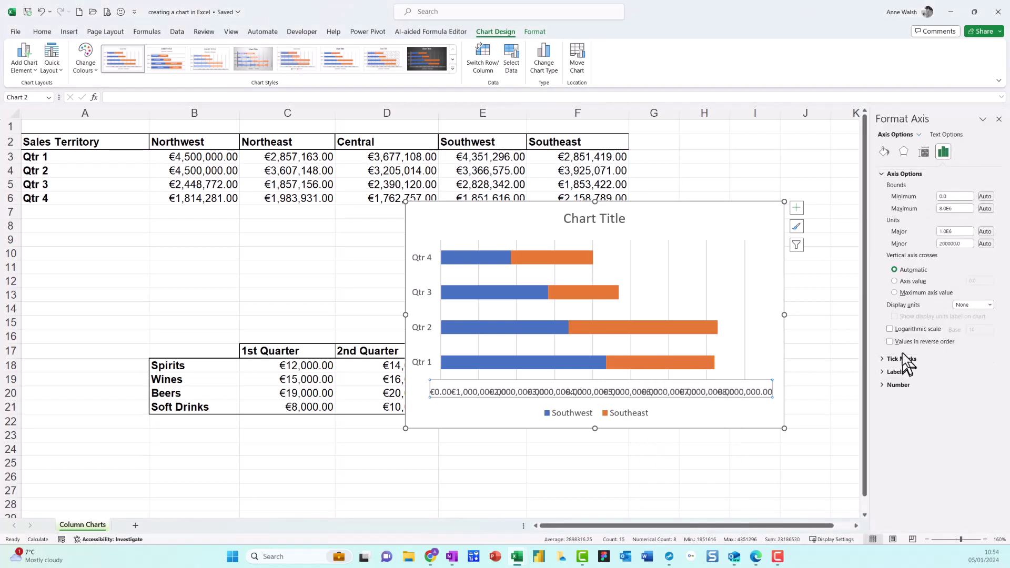
left_click(883, 384)
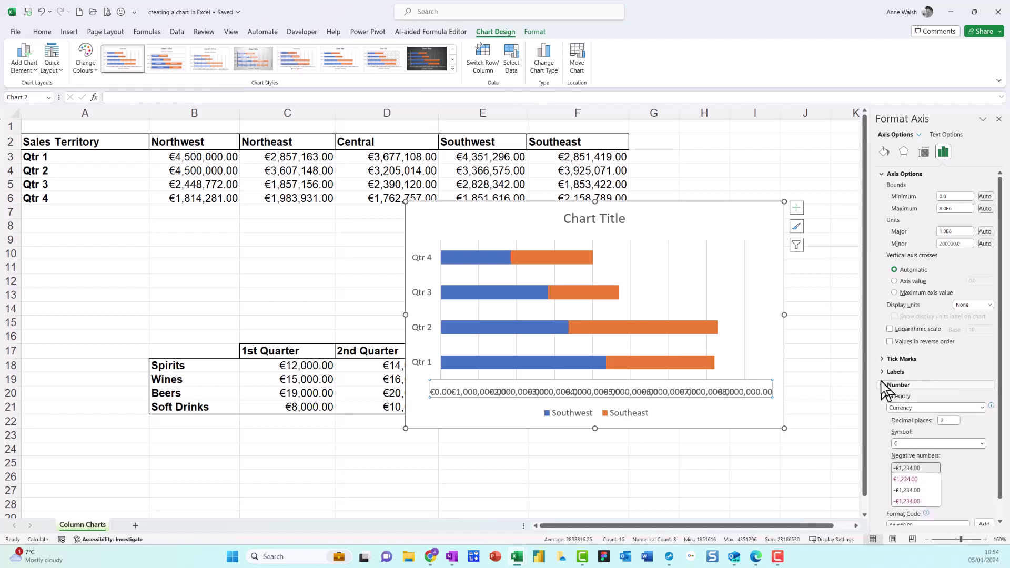
left_click(981, 408)
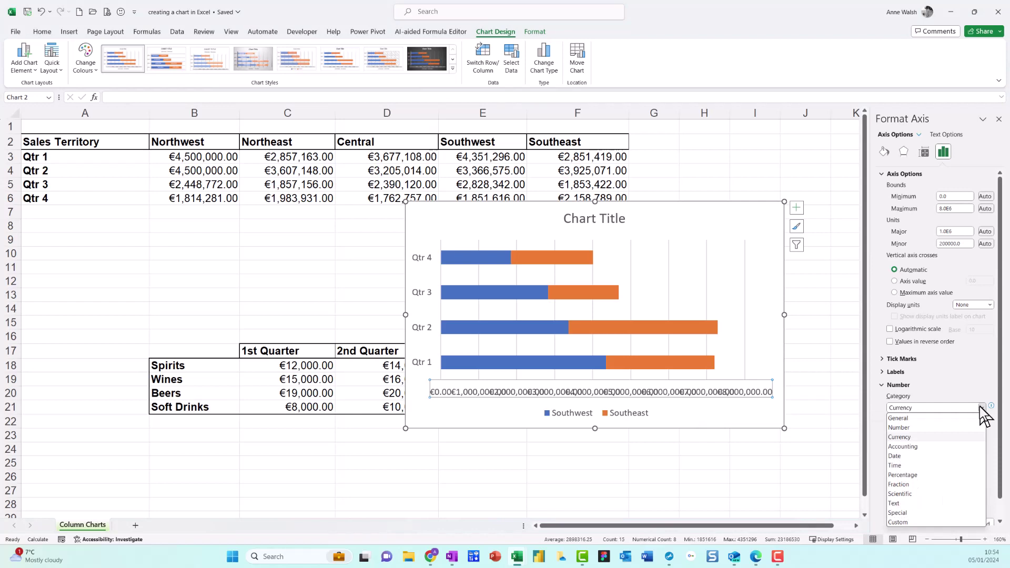
left_click(927, 427)
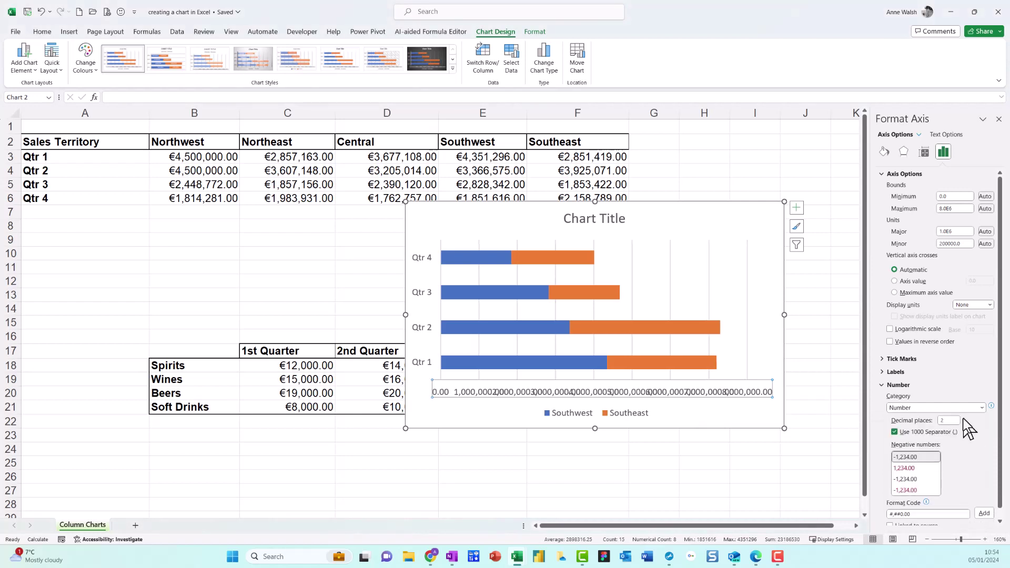
left_click(947, 421)
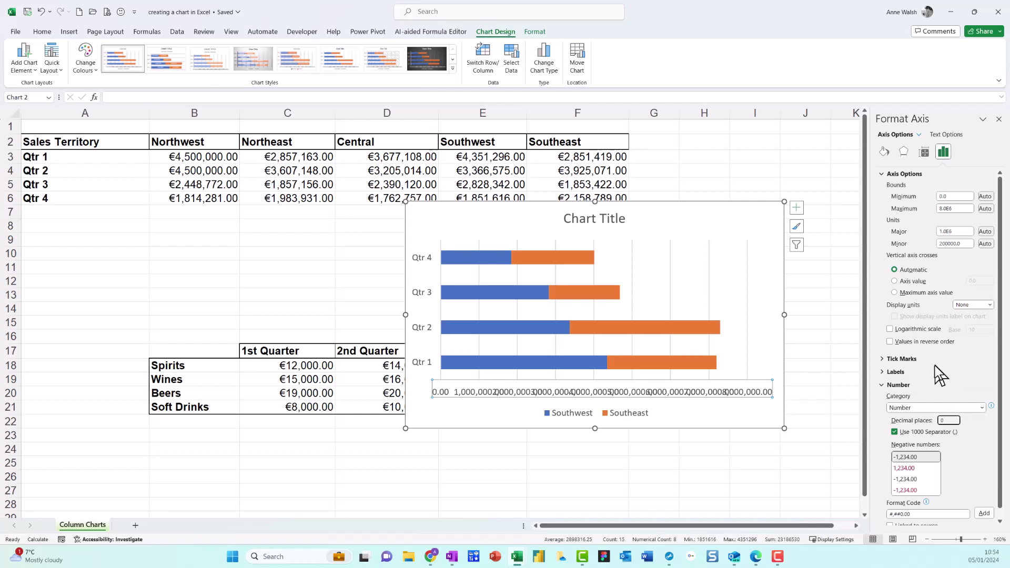
left_click(761, 326)
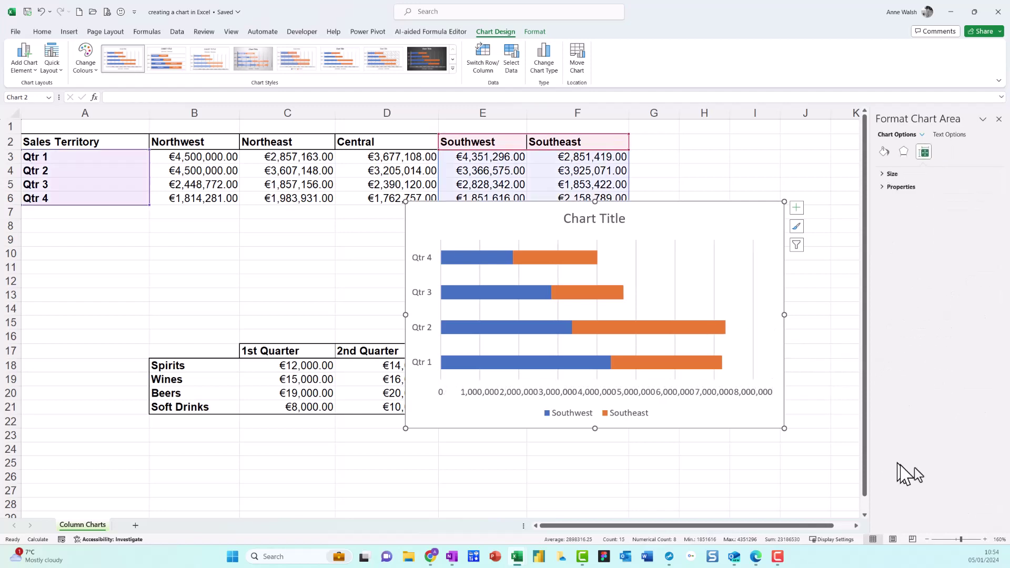
Step: Examine the horizontal axis's number, label and tick mark formatting options
left_click(716, 396)
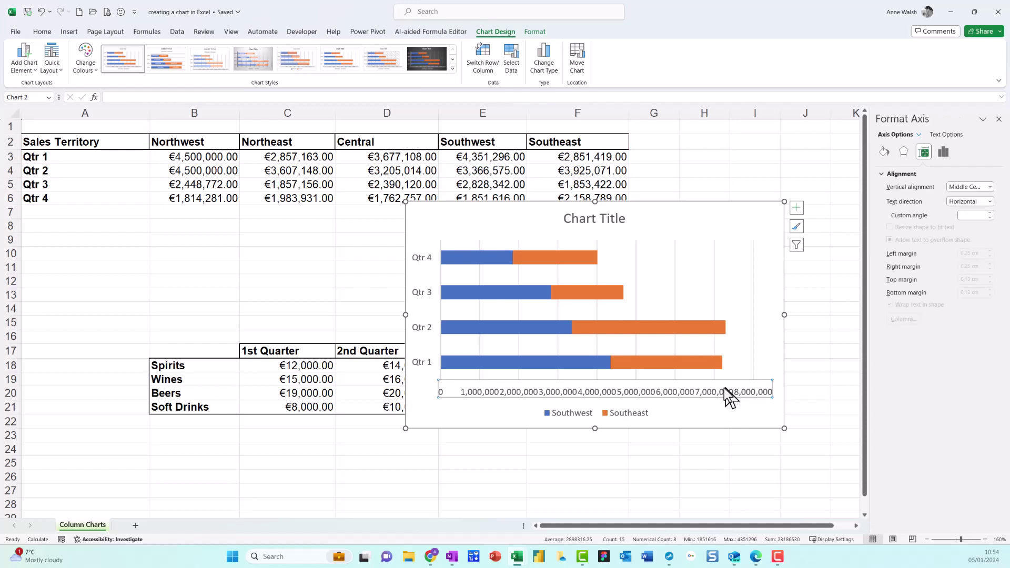
right_click(727, 390)
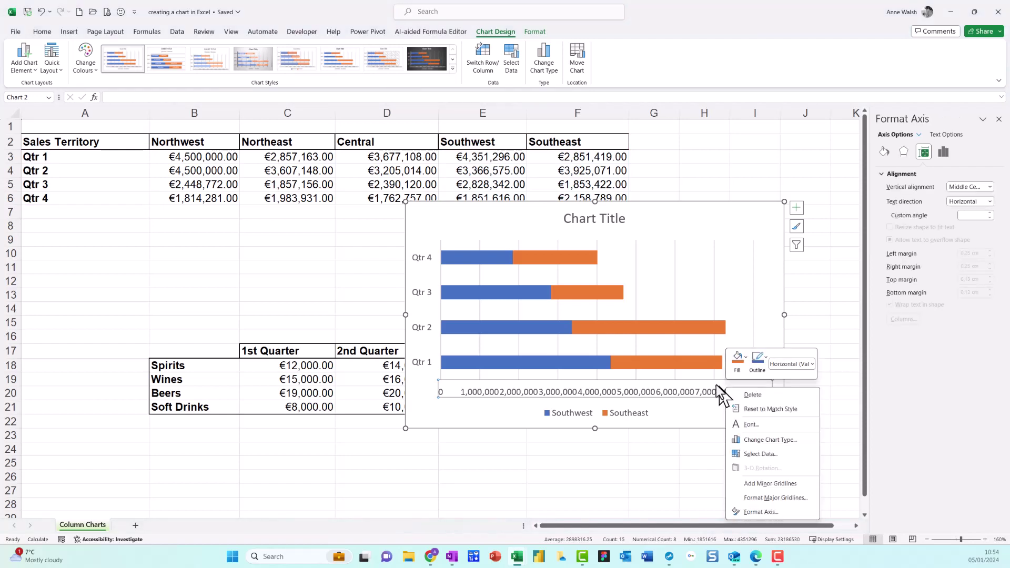
left_click(762, 512)
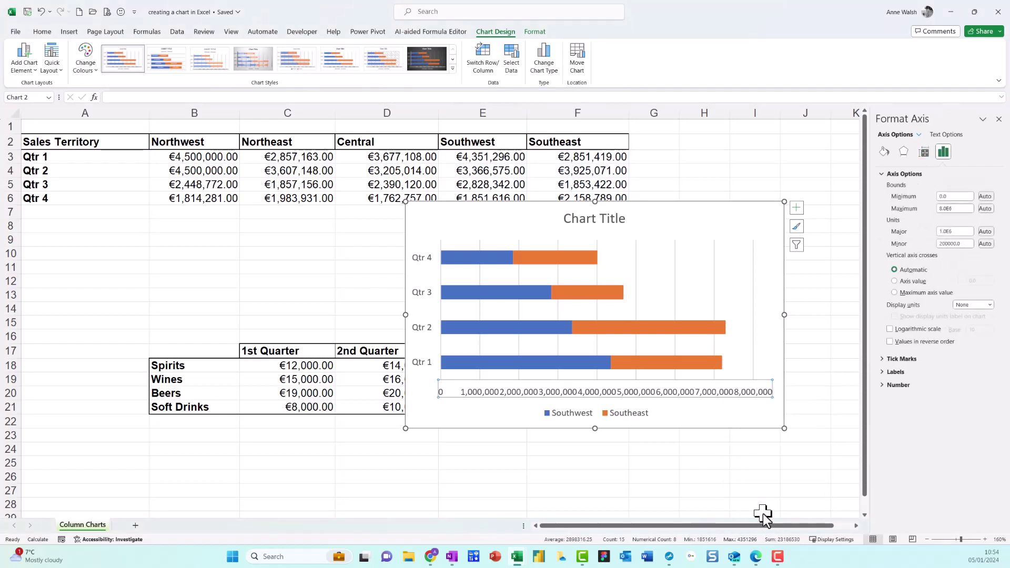
left_click(881, 385)
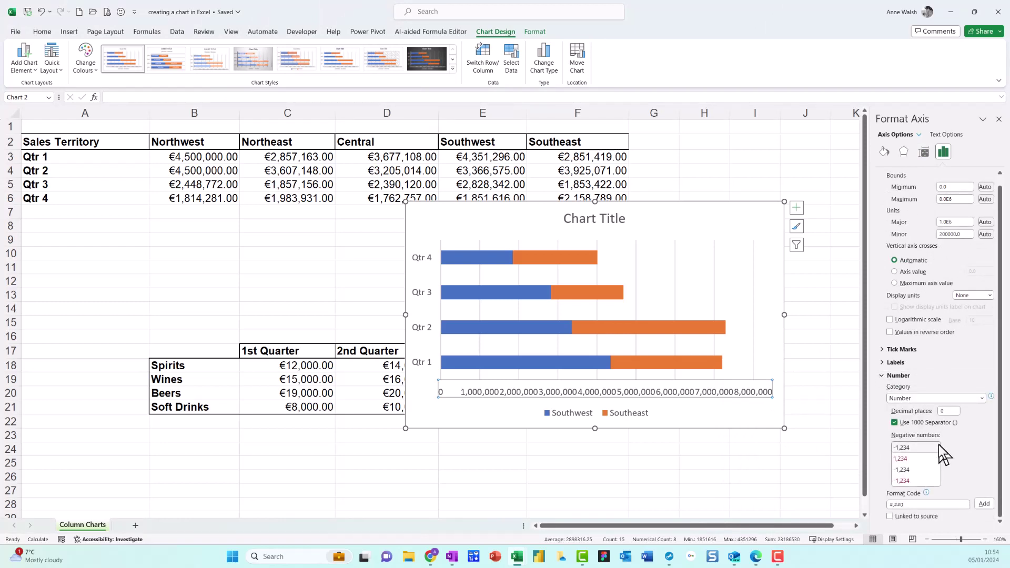
left_click(883, 363)
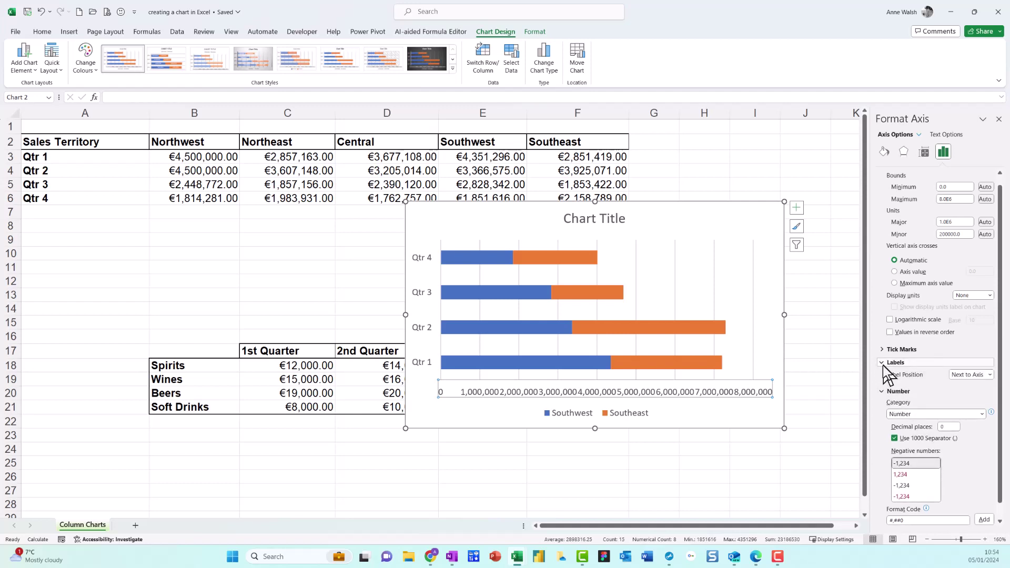
left_click(883, 364)
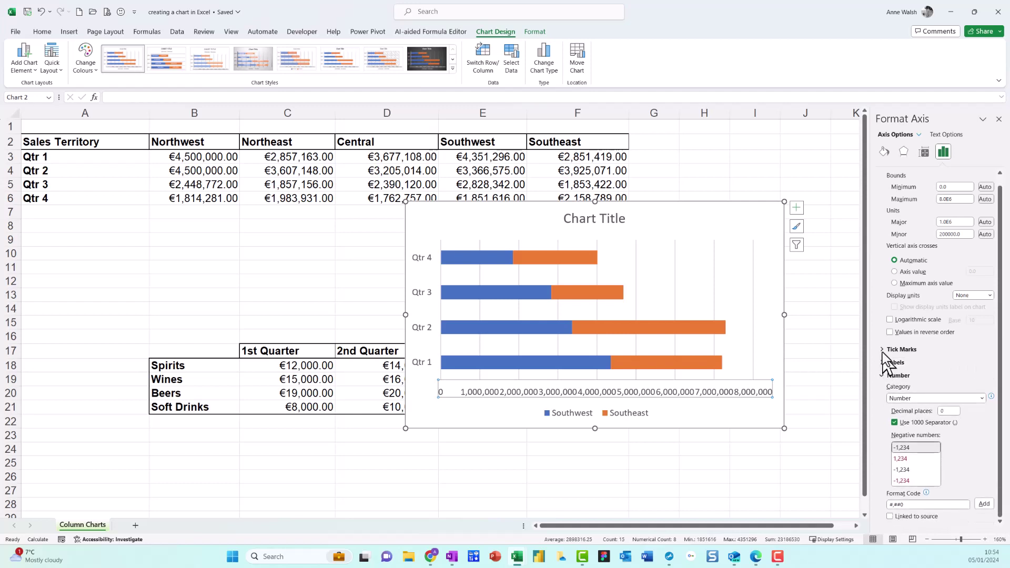
left_click(882, 352)
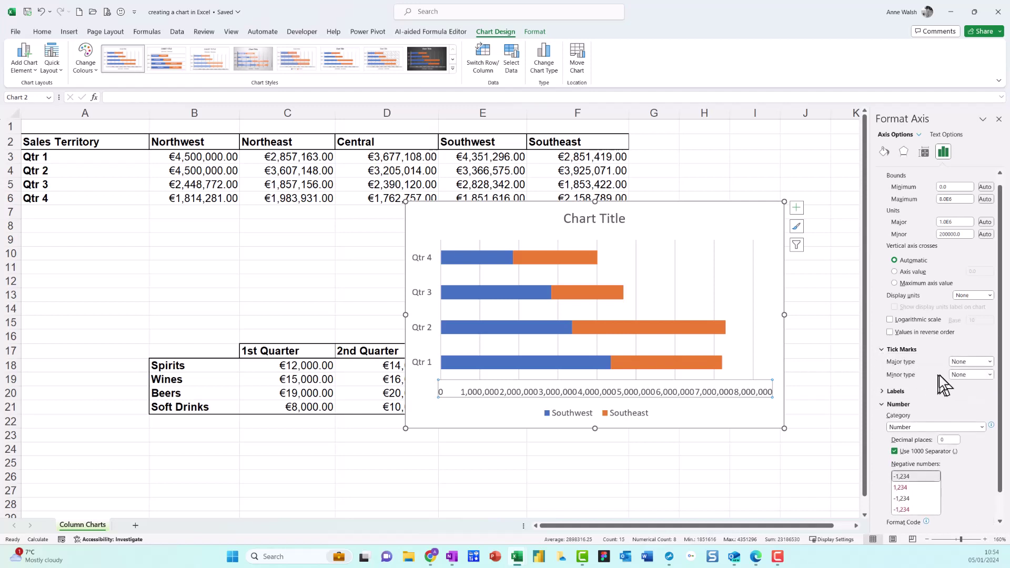
left_click(883, 352)
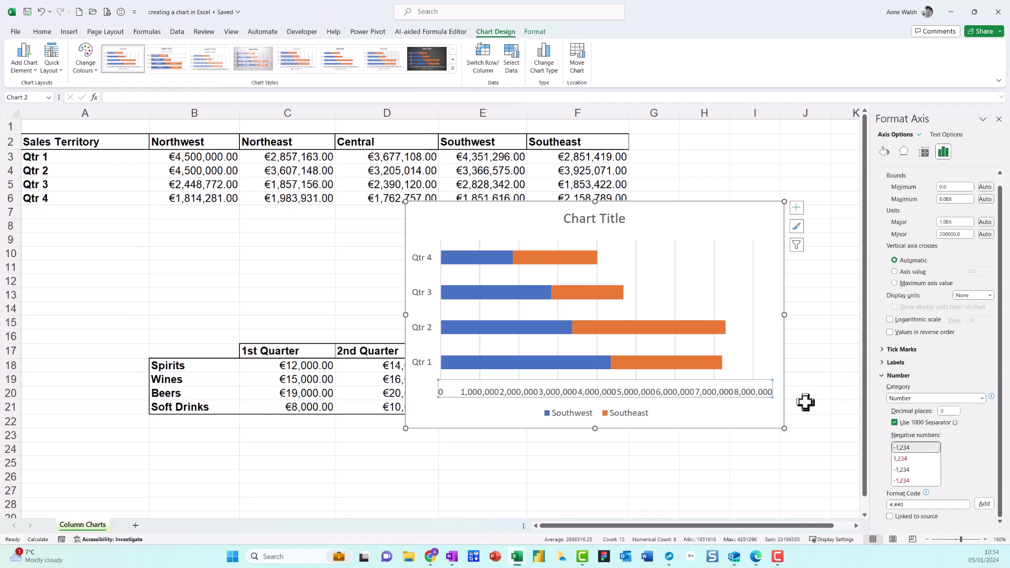
Step: Move the stacked bar chart down clear of the sales territory table, and delete it from the sheet
left_click_drag(706, 230, 713, 280)
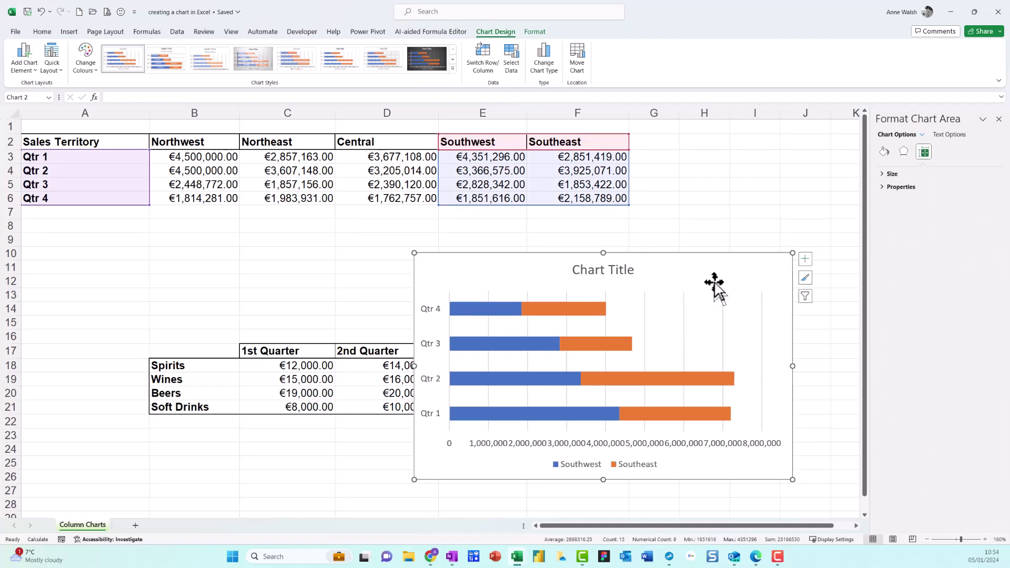
left_click_drag(714, 283, 716, 285)
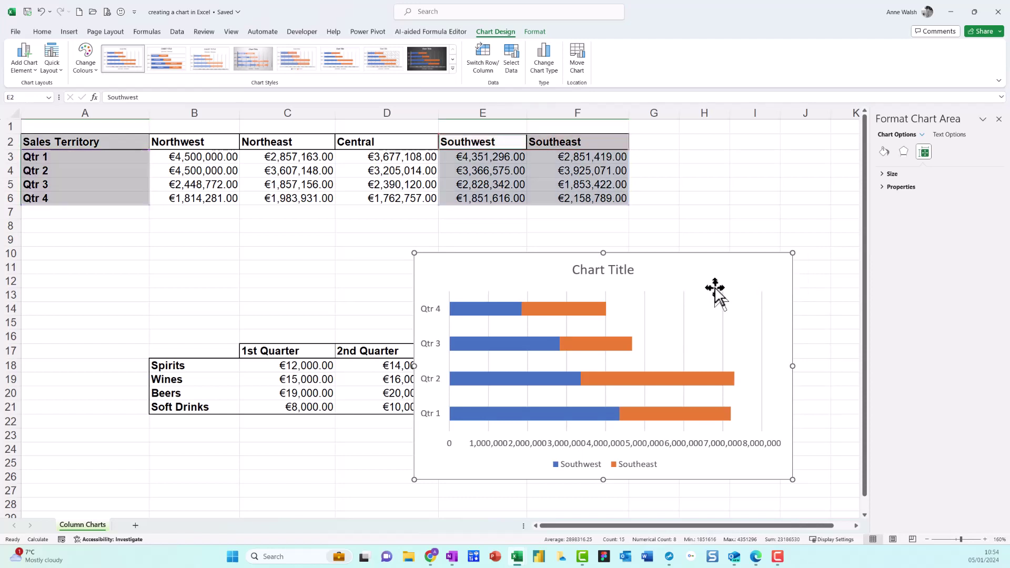
key("Delete")
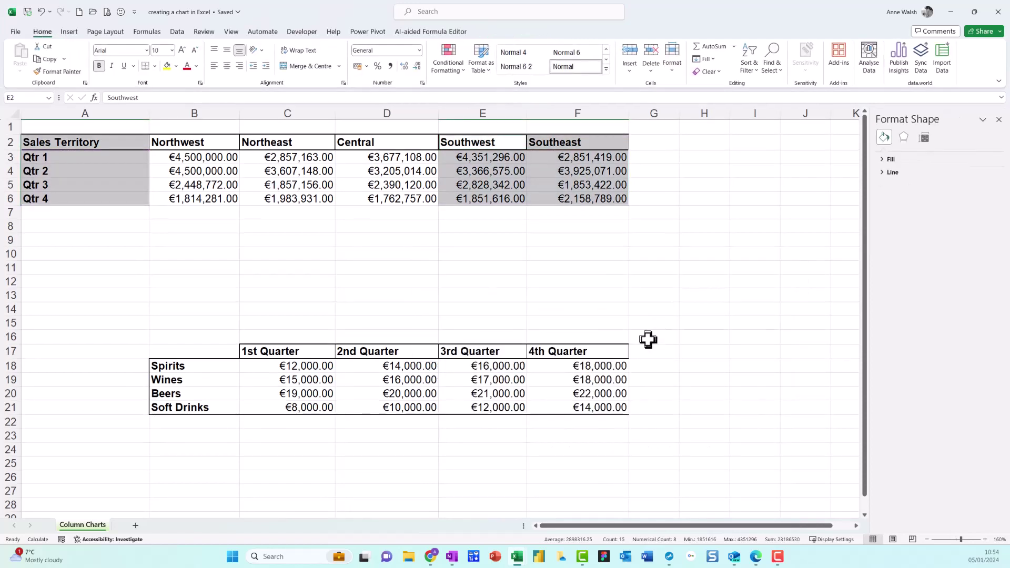
scroll(655, 332, "down", 1)
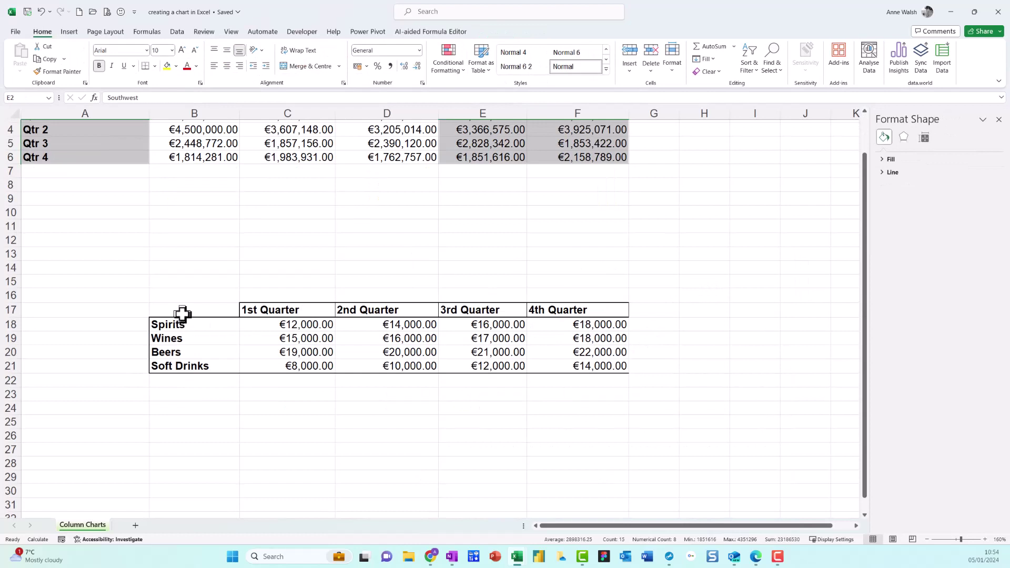
Step: Insert a recommended Clustered Bar chart from range B17:E21, covering the drinks categories for the first three quarters
left_click_drag(181, 313, 474, 368)
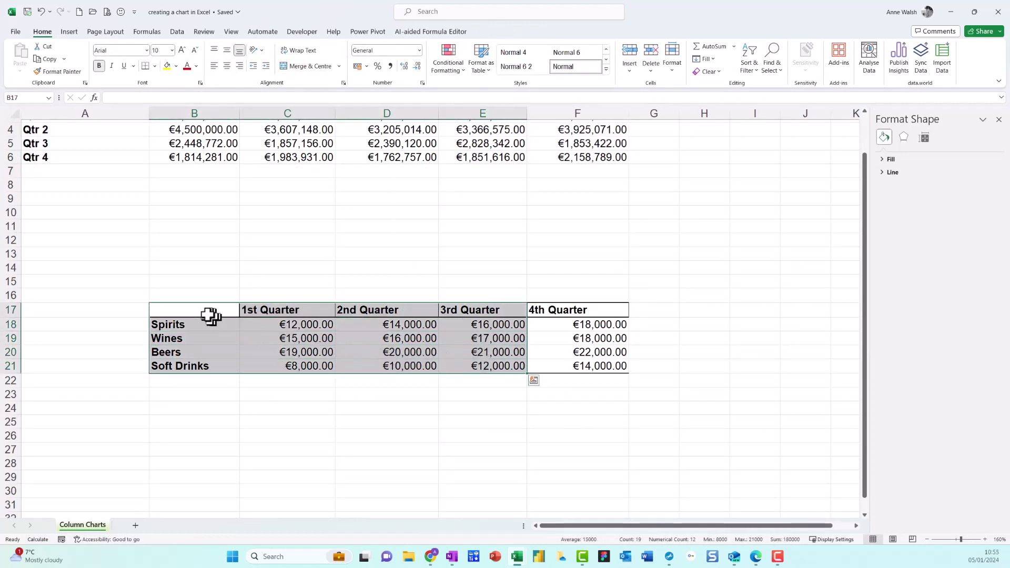
left_click_drag(204, 312, 468, 369)
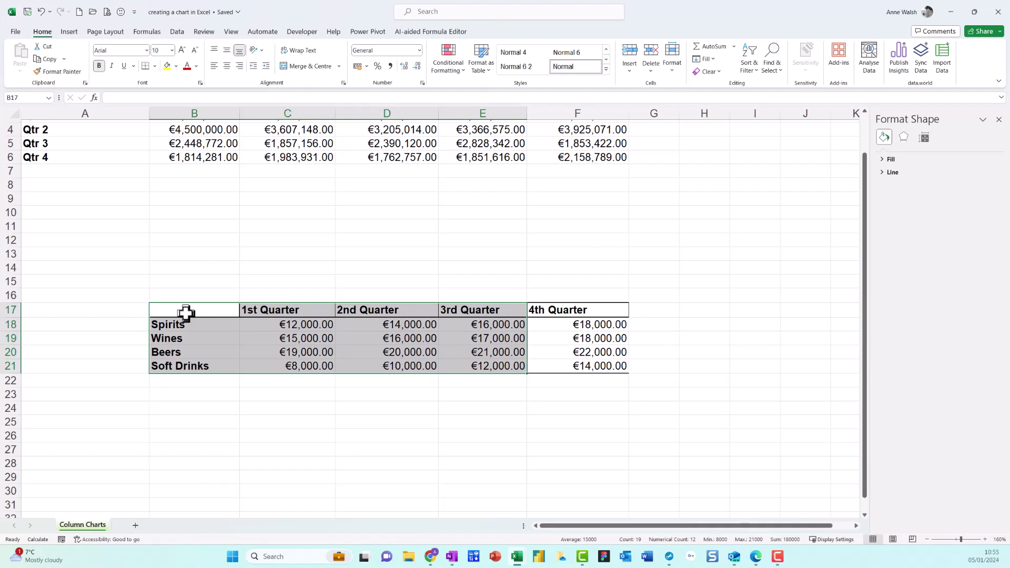
left_click_drag(187, 314, 469, 367)
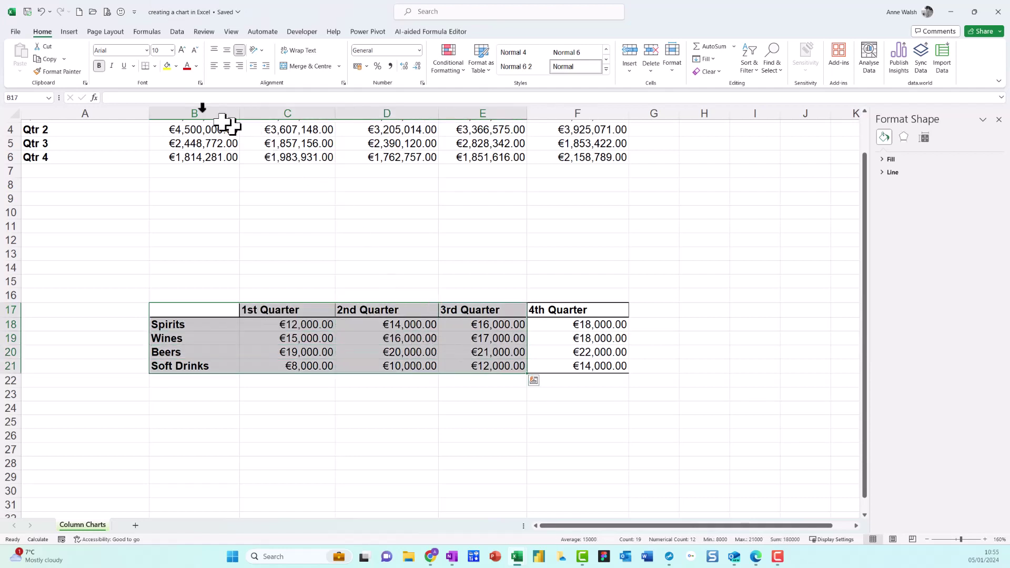
left_click(75, 32)
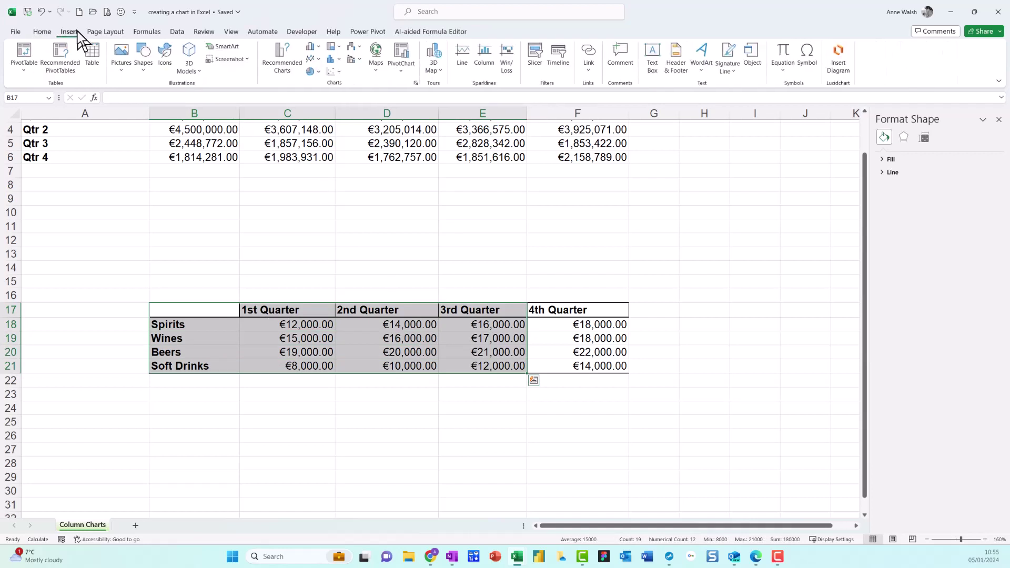
left_click(288, 63)
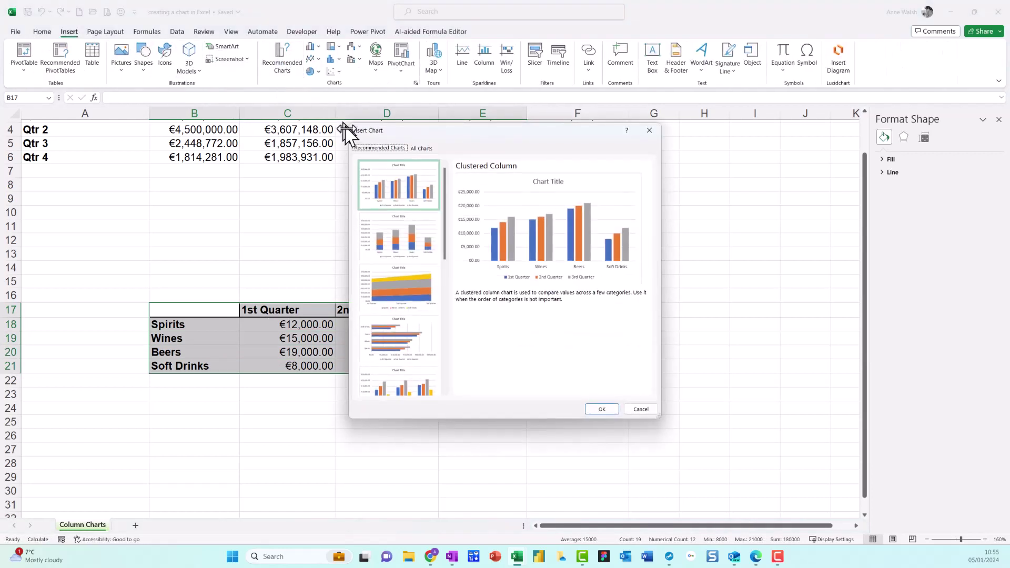
left_click(415, 331)
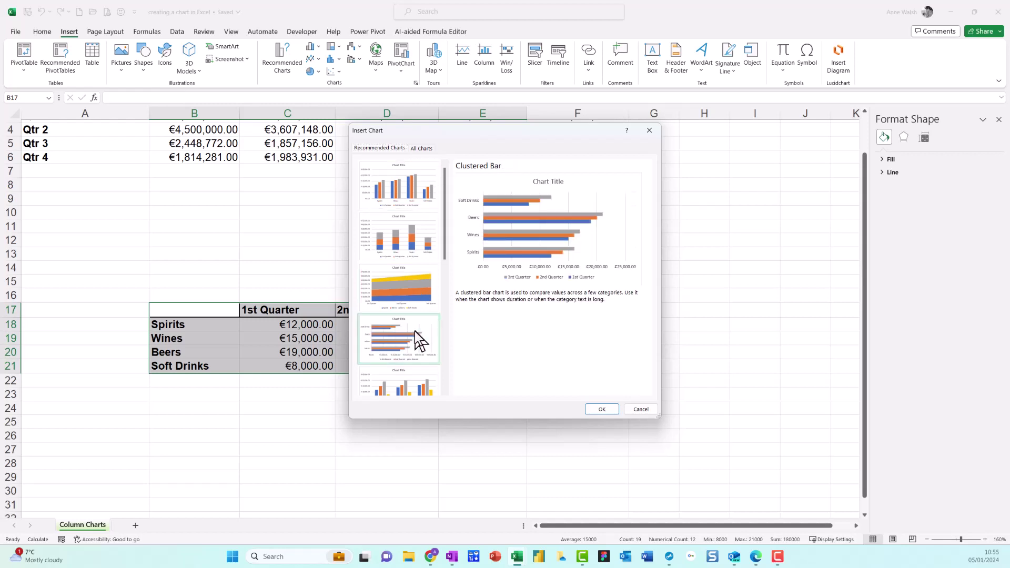
left_click(603, 410)
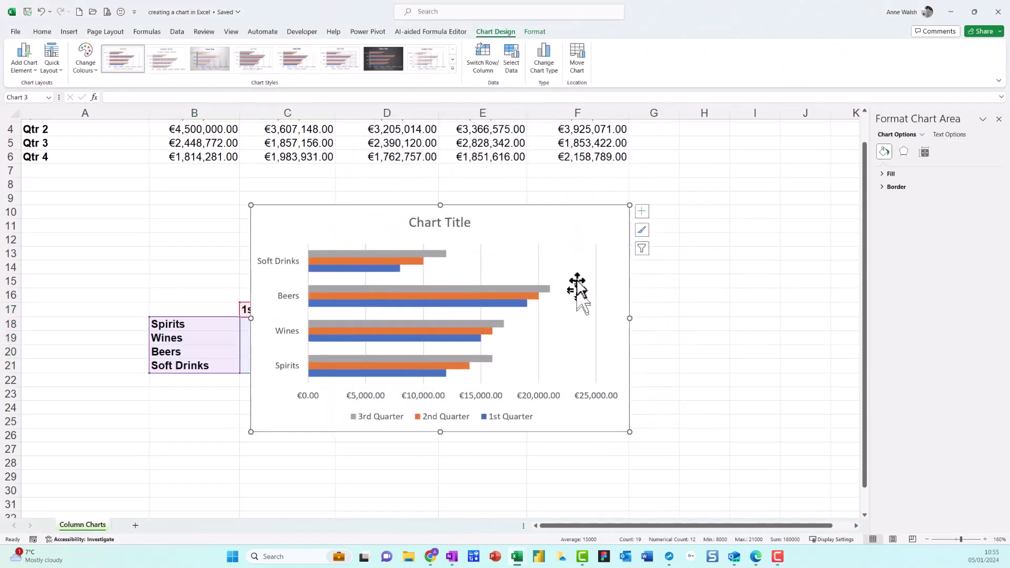
Step: Move the clustered bar chart beside the drinks table and extend its source data to include the 4th Quarter column
left_click(999, 119)
left_click_drag(548, 243, 936, 204)
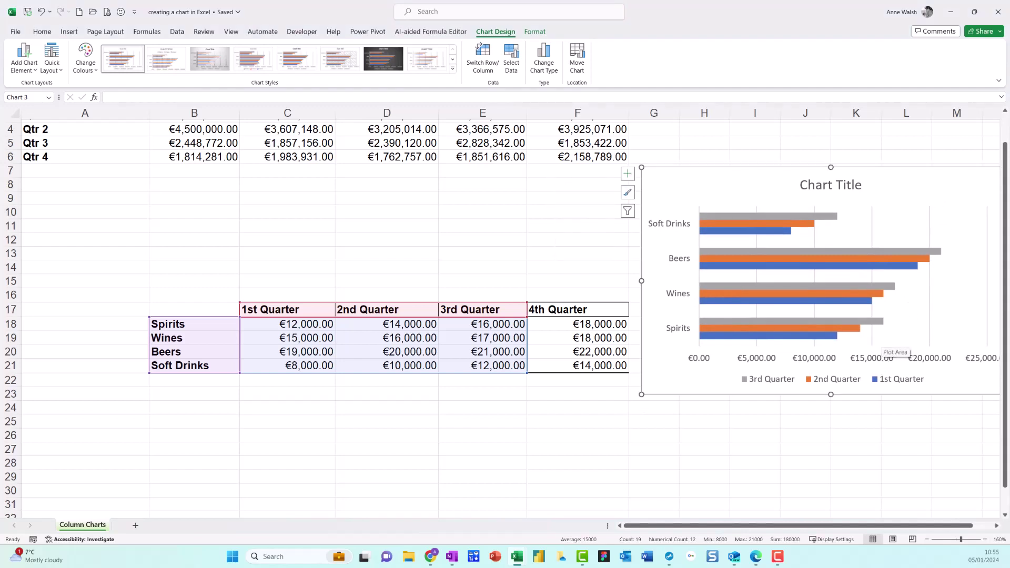
left_click_drag(933, 372, 717, 391)
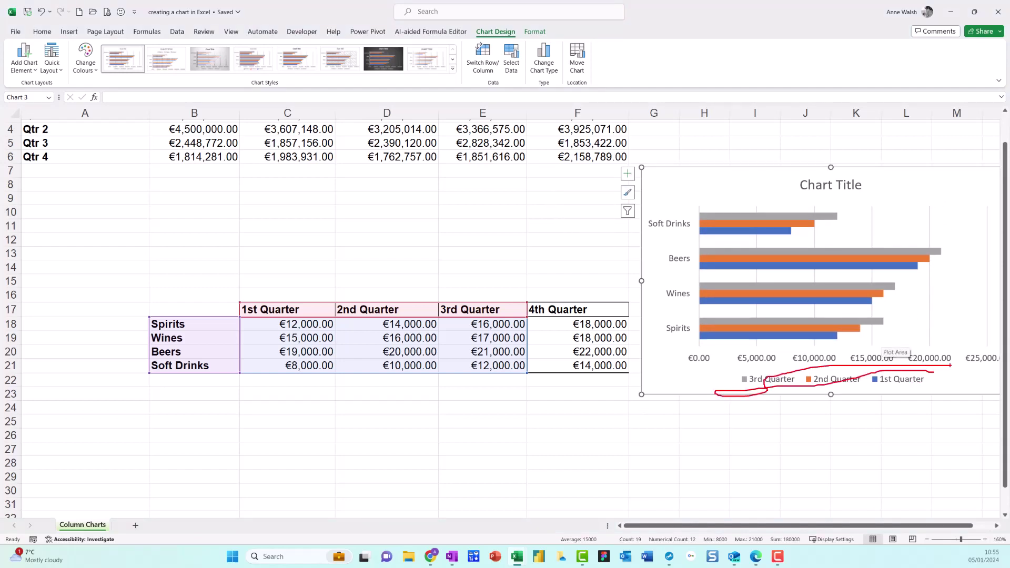
key("Escape")
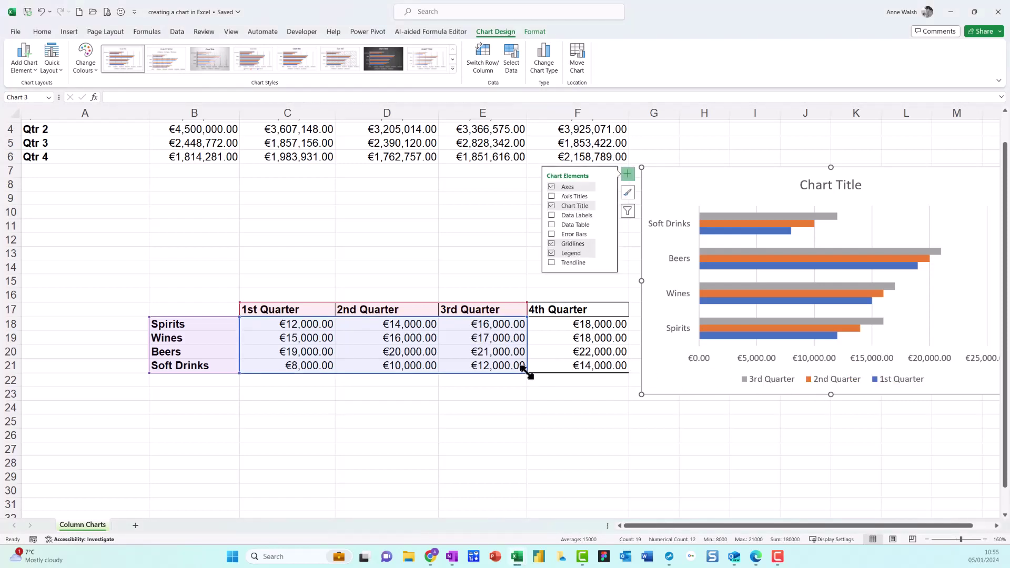
left_click_drag(528, 372, 605, 374)
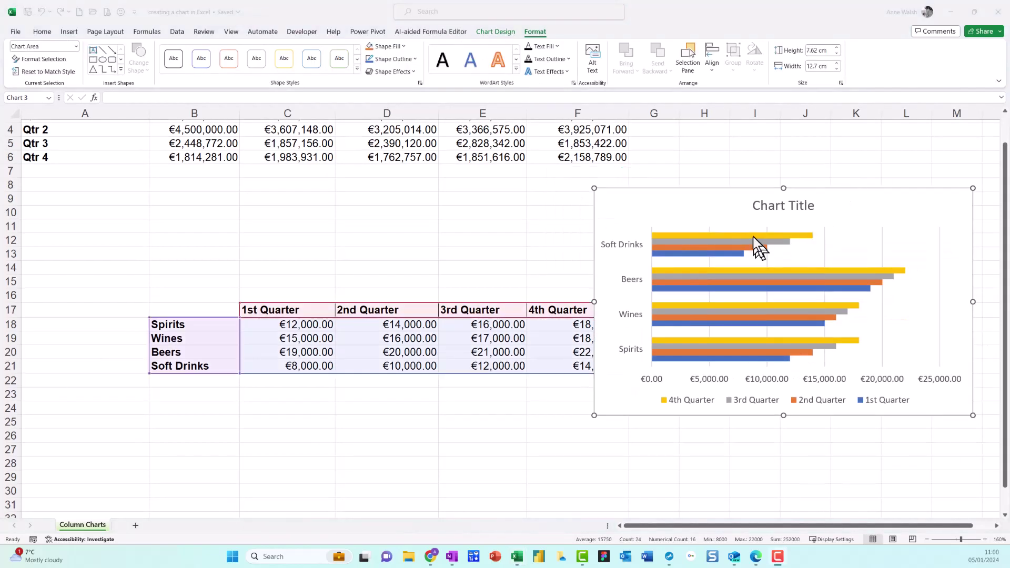
Step: Shift the bar chart slightly towards the drinks table and set its vertical axis to show categories in reverse order
mouse_move(754, 236)
left_click_drag(677, 201, 634, 200)
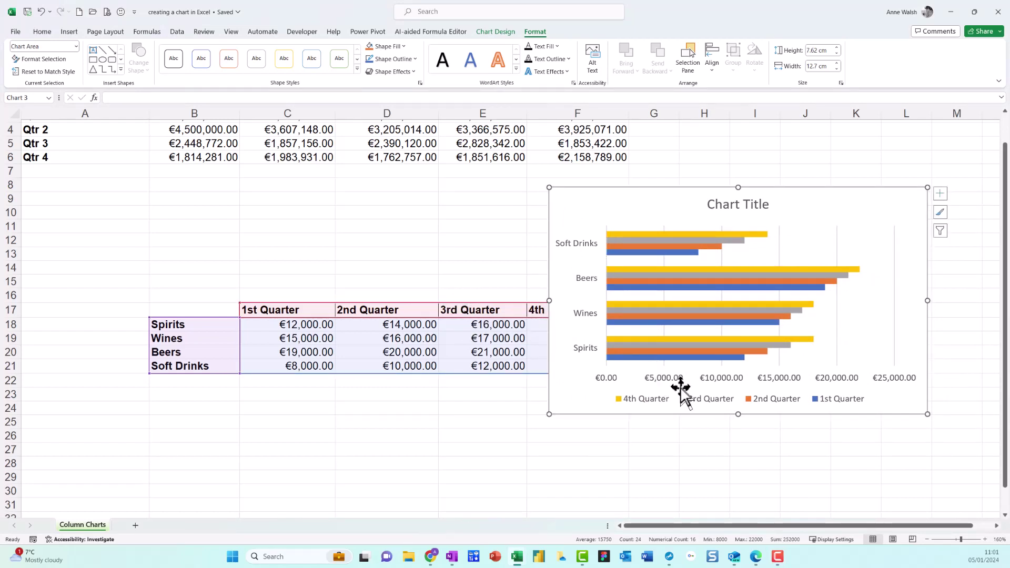
right_click(581, 282)
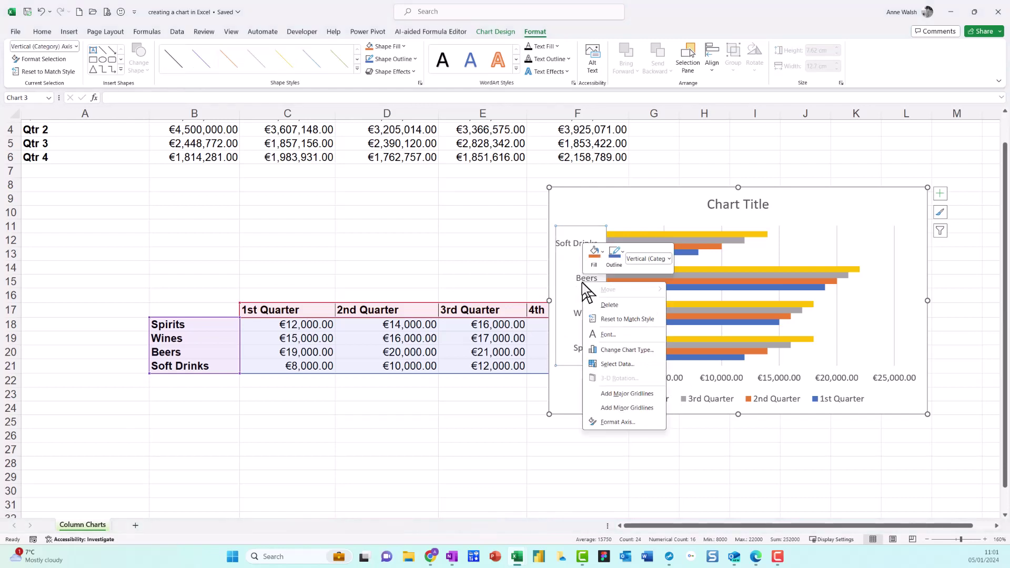
left_click(618, 423)
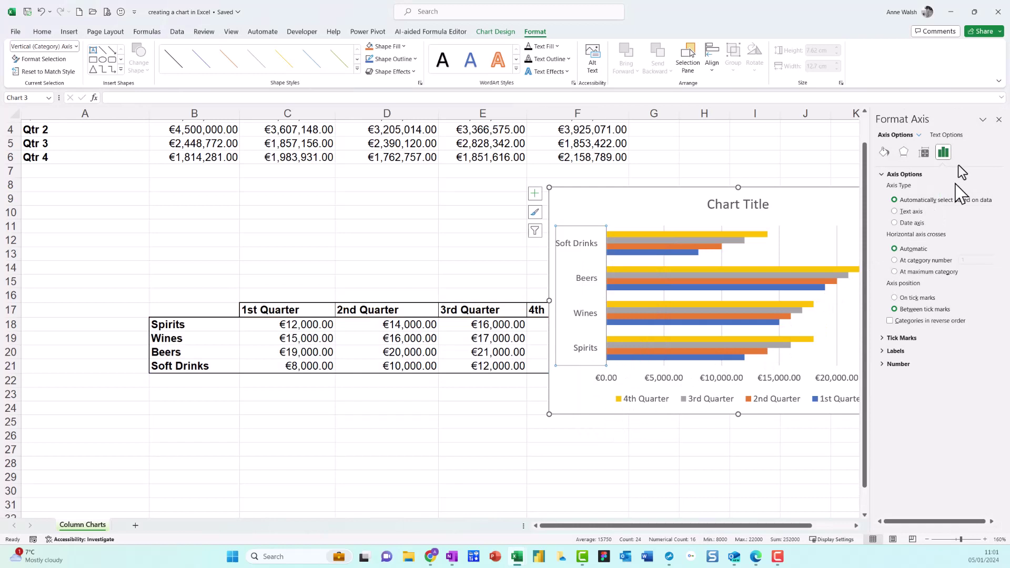
key("ctrl+2")
left_click_drag(961, 135, 951, 177)
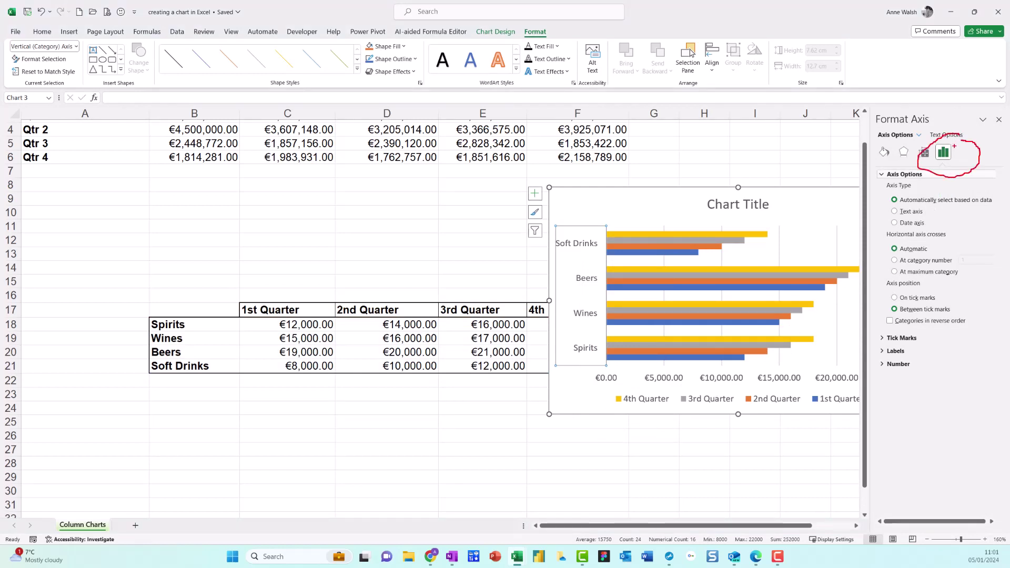
key("Escape")
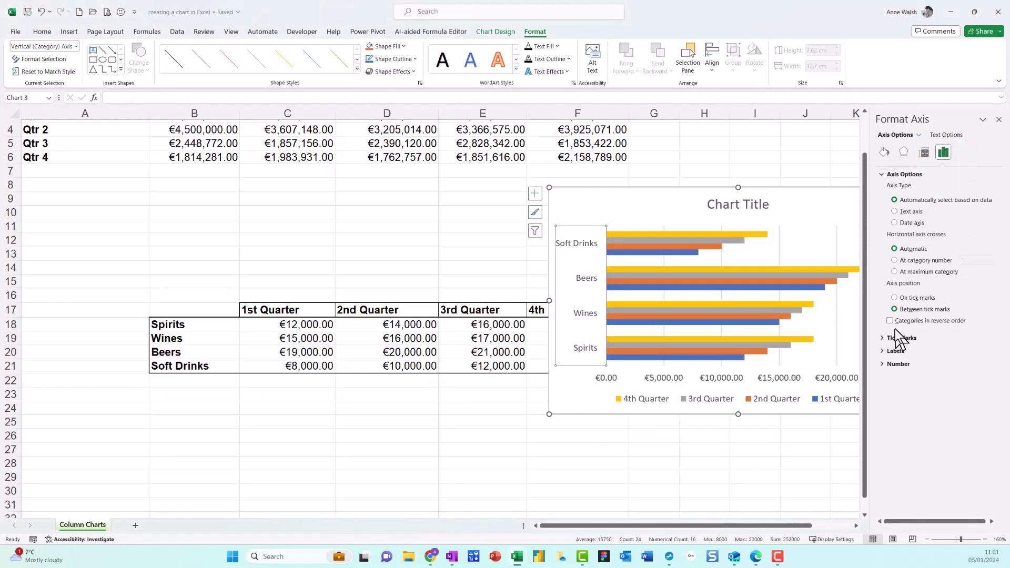
mouse_move(876, 310)
left_mouse_down()
mouse_move(915, 303)
mouse_move(871, 311)
left_mouse_up()
key("Escape")
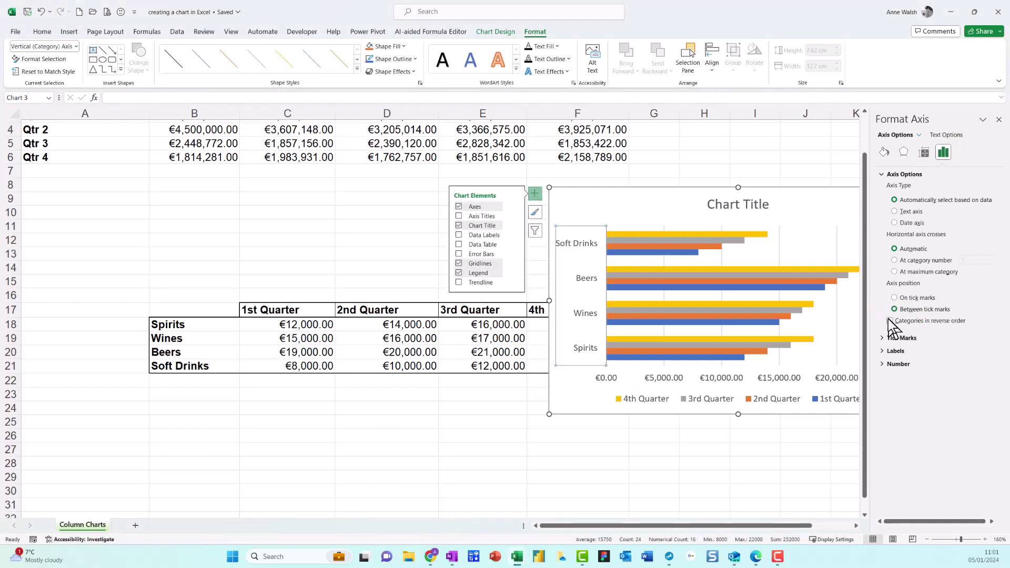
left_click(890, 320)
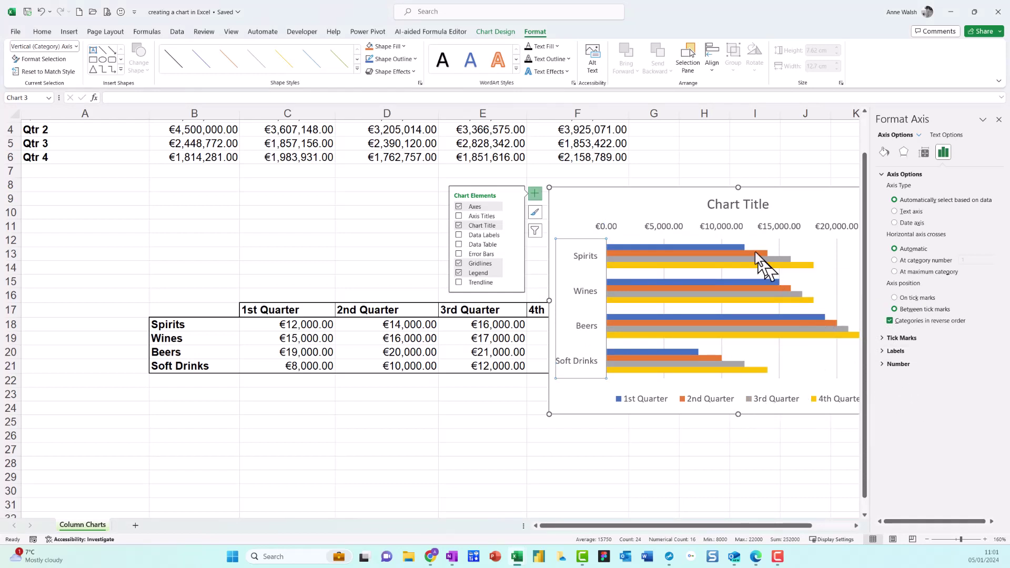
Step: Close the axis formatting options and delete the bar chart's horizontal value axis
left_click(743, 230)
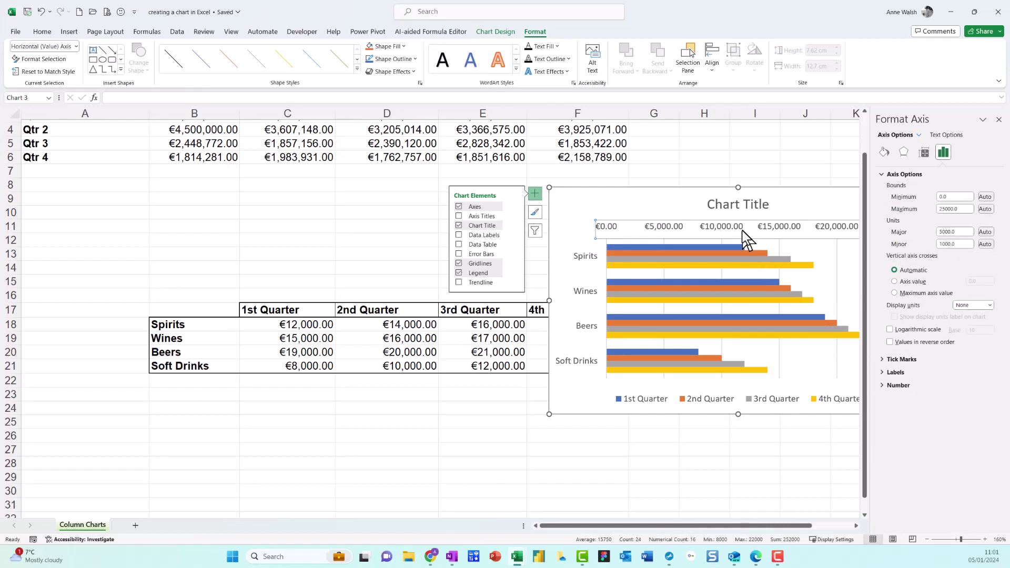
left_click(999, 119)
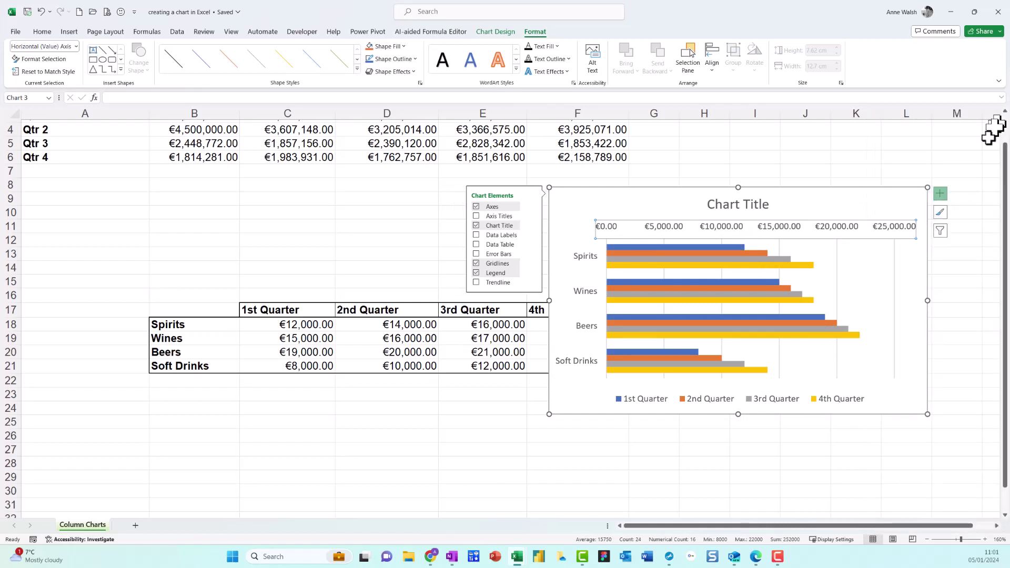
key("Delete")
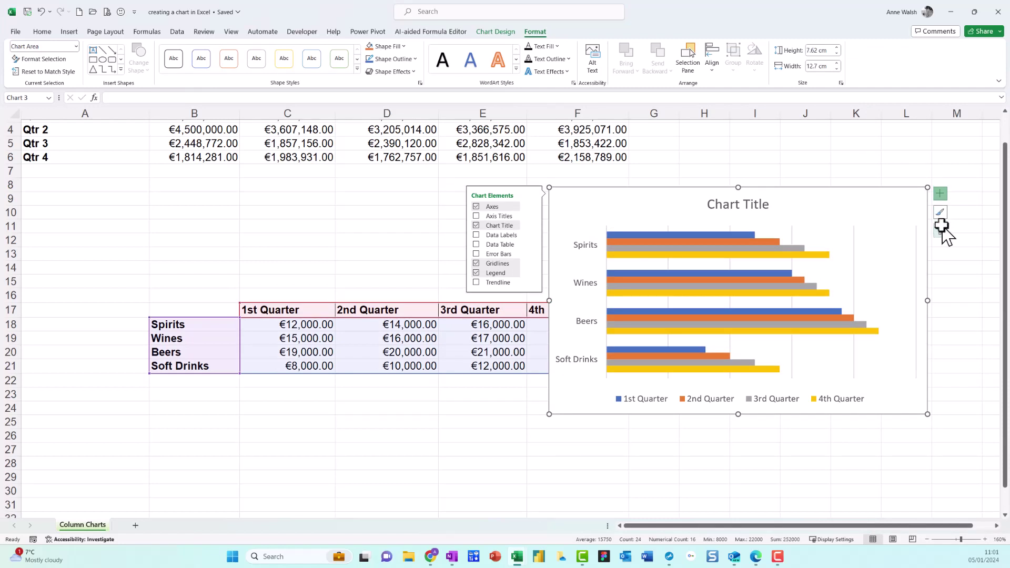
Step: Add a data table to the clustered bar chart
left_click(941, 194)
left_click(941, 194)
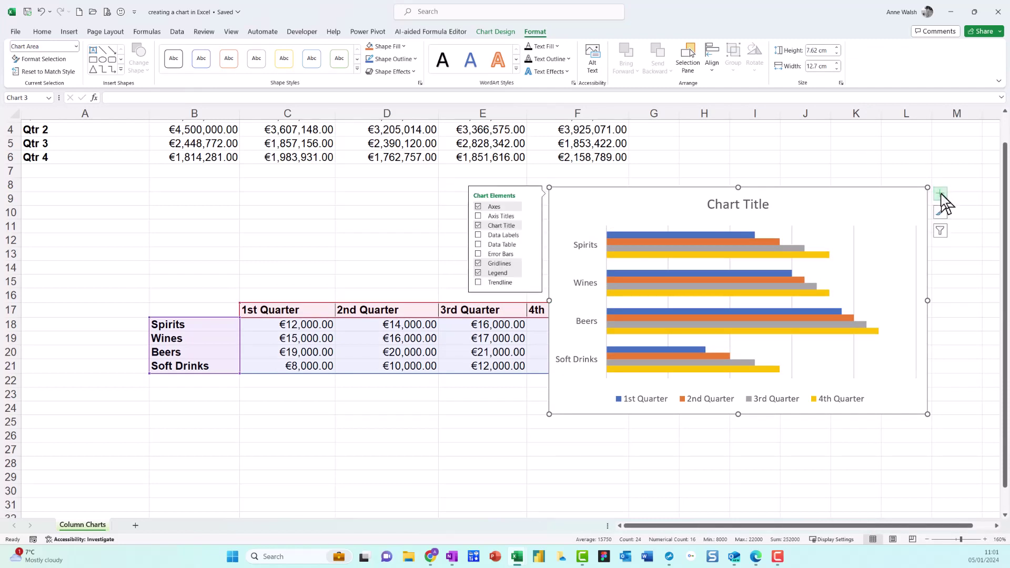
left_click(478, 245)
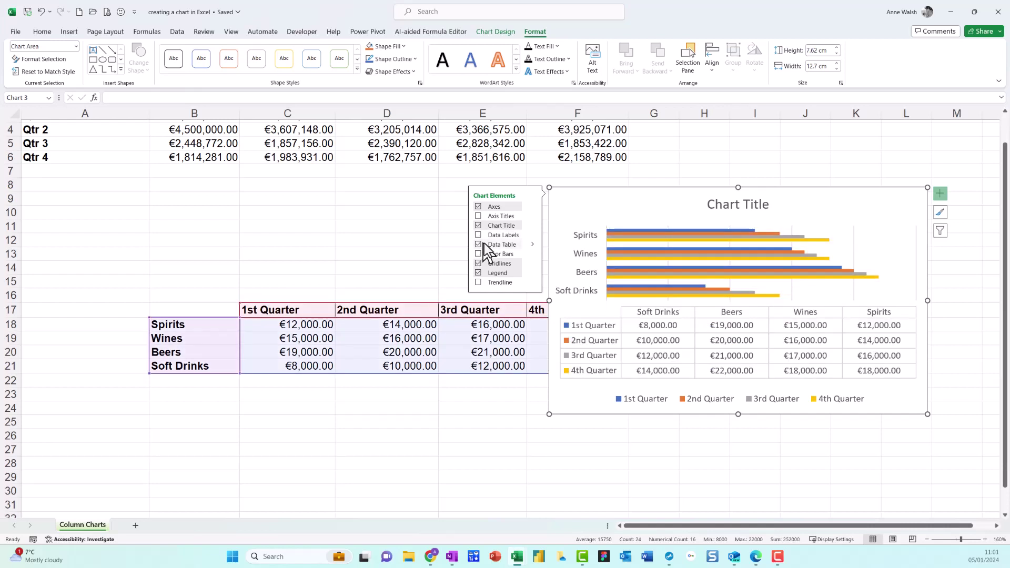